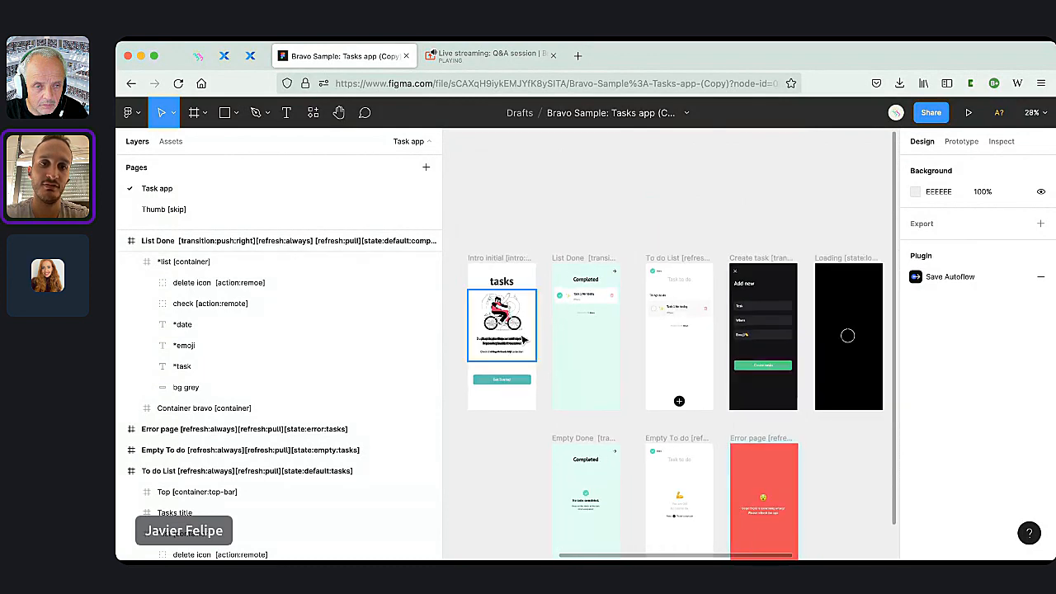
# Look over the Tasks app screens on the canvas, from the splash and intro frames to the completed task list.
pyautogui.scroll(-3, 522, 339)
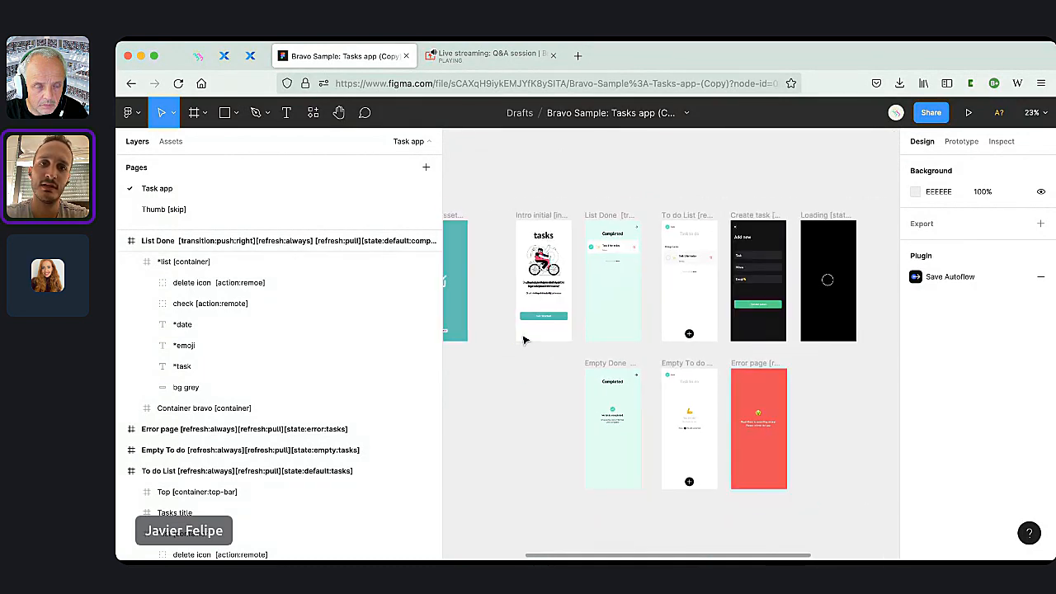
pyautogui.scroll(5, 627, 301)
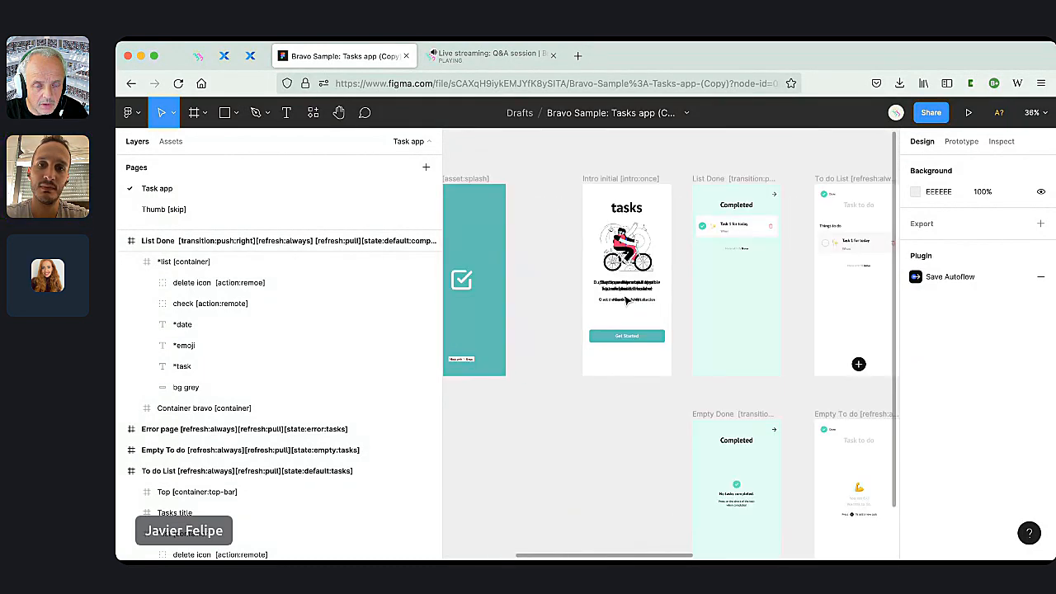
pyautogui.click(628, 297)
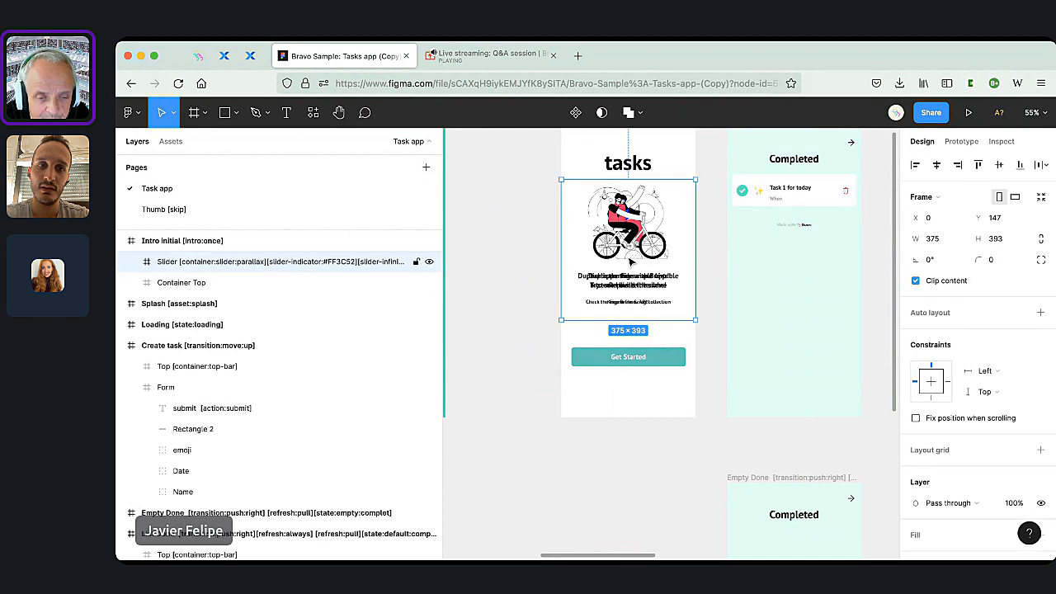
pyautogui.click(509, 297)
pyautogui.scroll(-5, 509, 297)
pyautogui.hscroll(3, 509, 299)
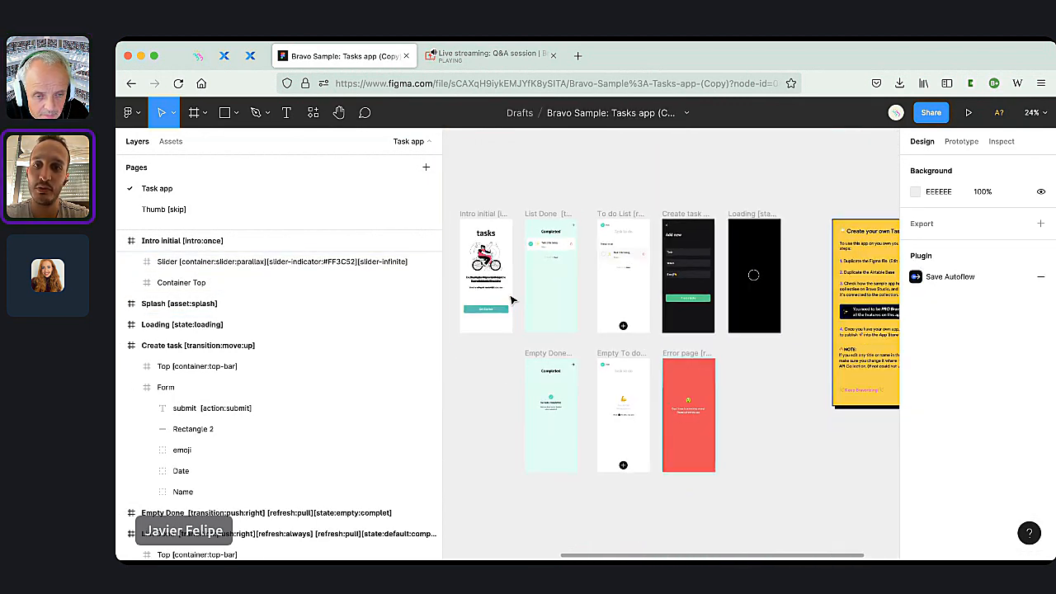
pyautogui.scroll(-1, 511, 300)
pyautogui.hscroll(-4, 512, 301)
pyautogui.scroll(-2, 512, 300)
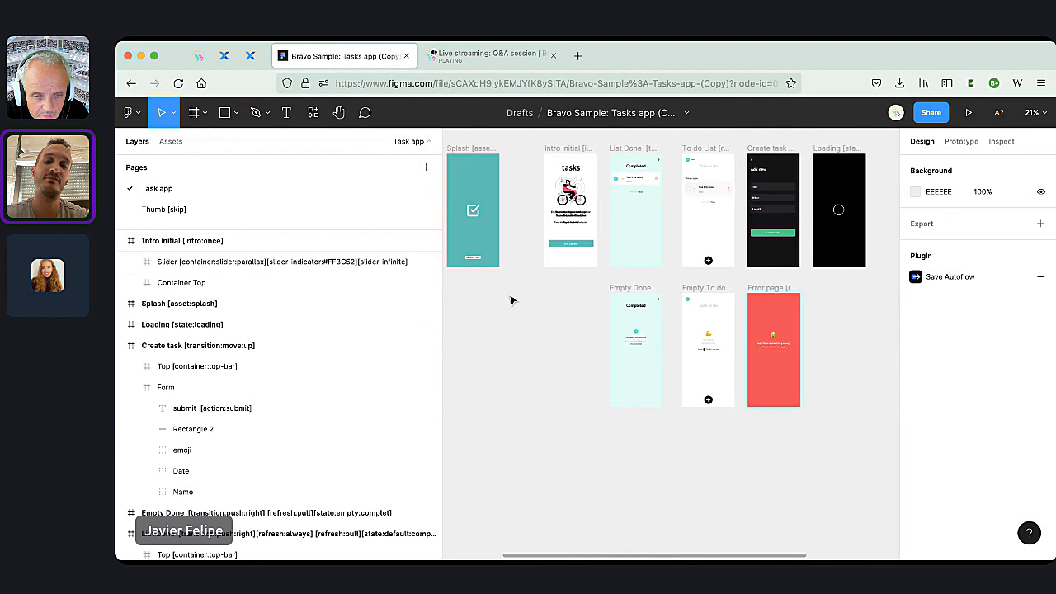
pyautogui.hscroll(-2, 511, 300)
pyautogui.scroll(1, 512, 301)
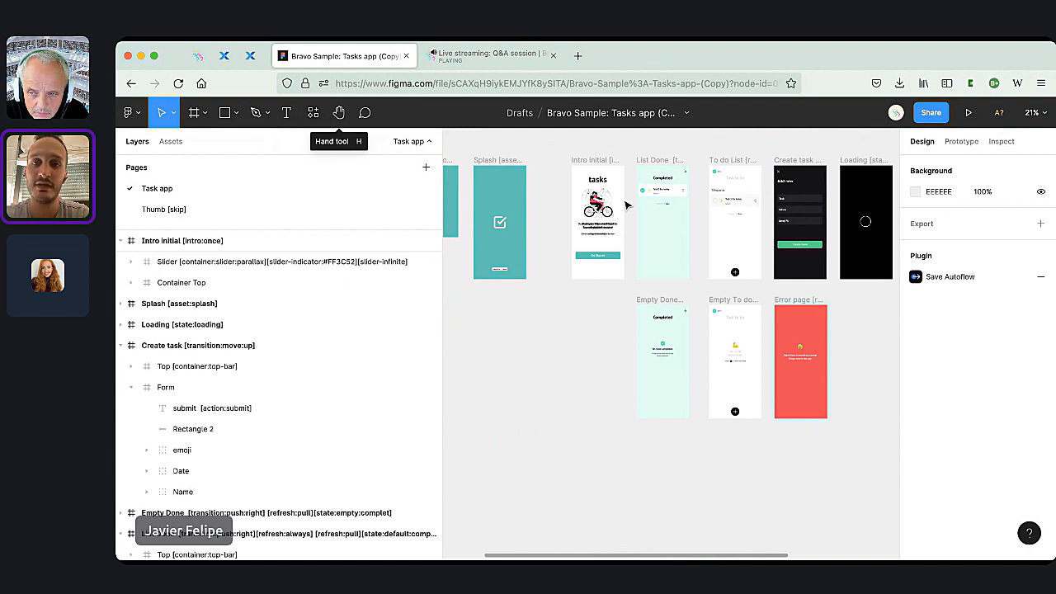
pyautogui.scroll(5, 643, 208)
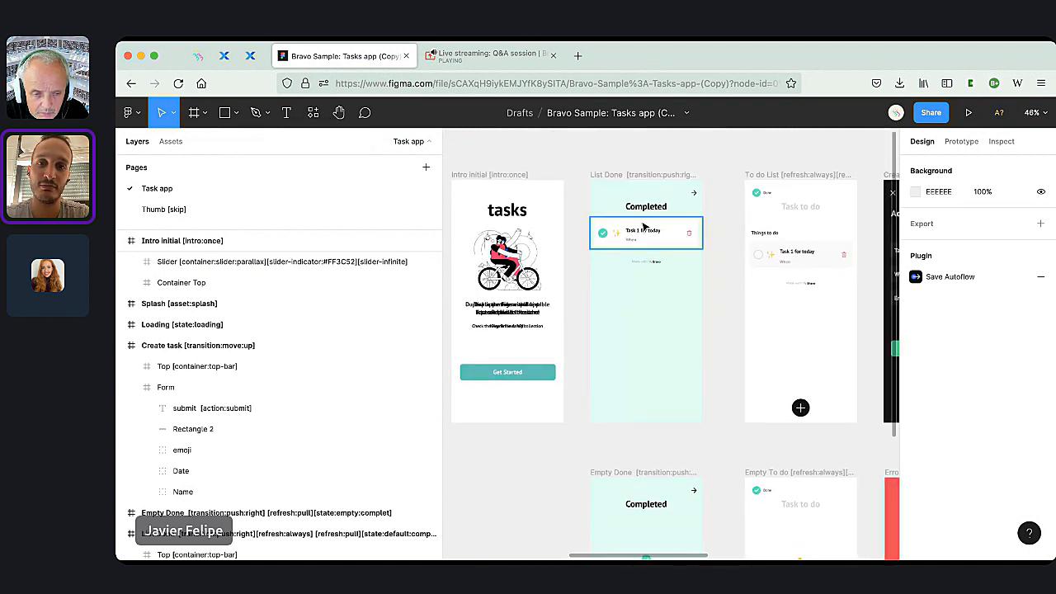
pyautogui.scroll(3, 643, 207)
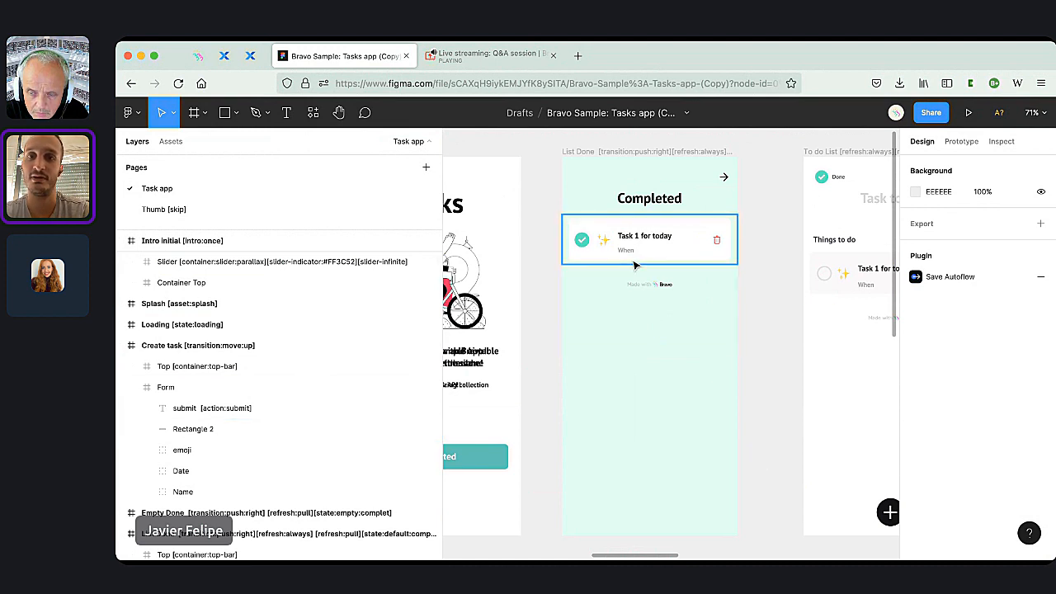
# Select the task list container in the List Done frame and bring up the available plugins.
pyautogui.click(675, 248)
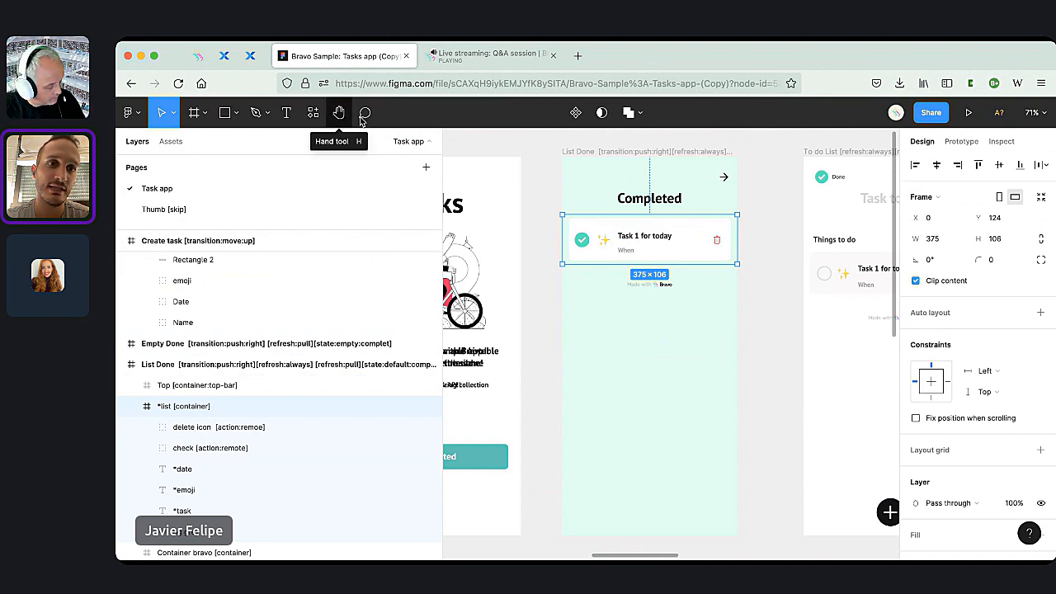
pyautogui.click(314, 113)
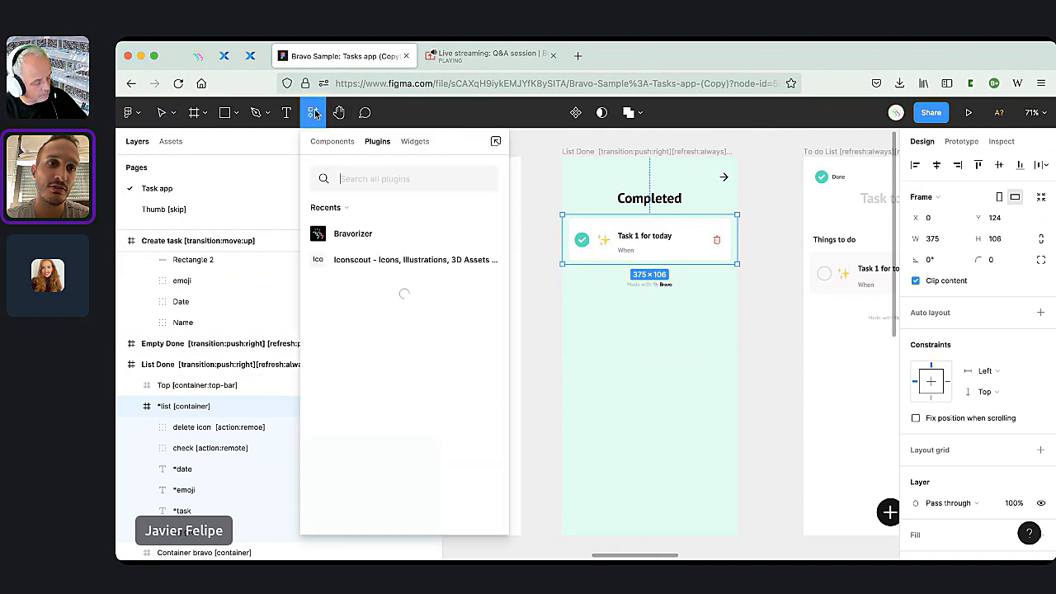
pyautogui.click(345, 141)
pyautogui.click(377, 142)
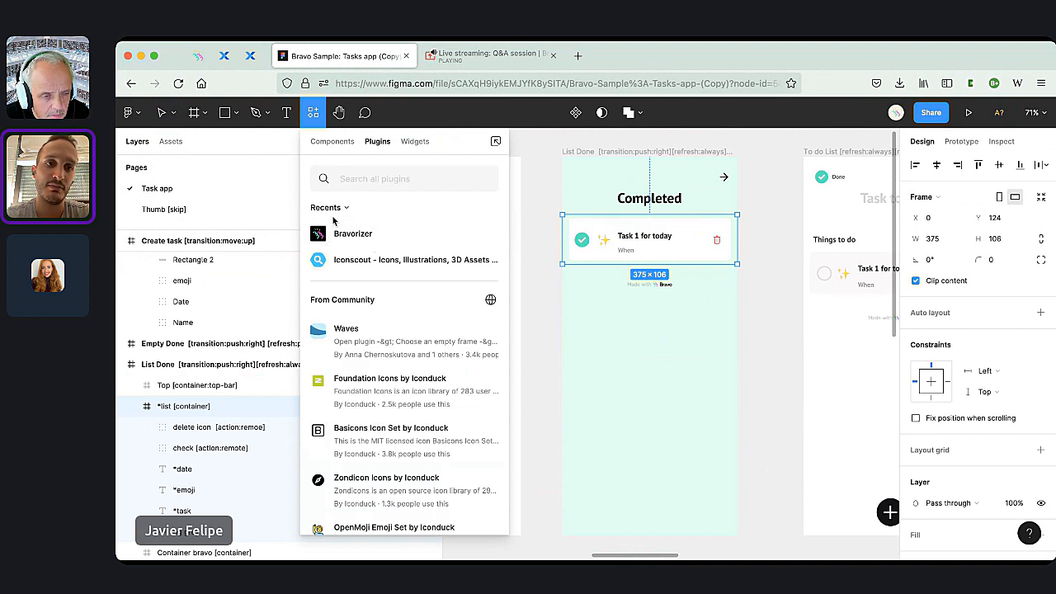
pyautogui.click(373, 181)
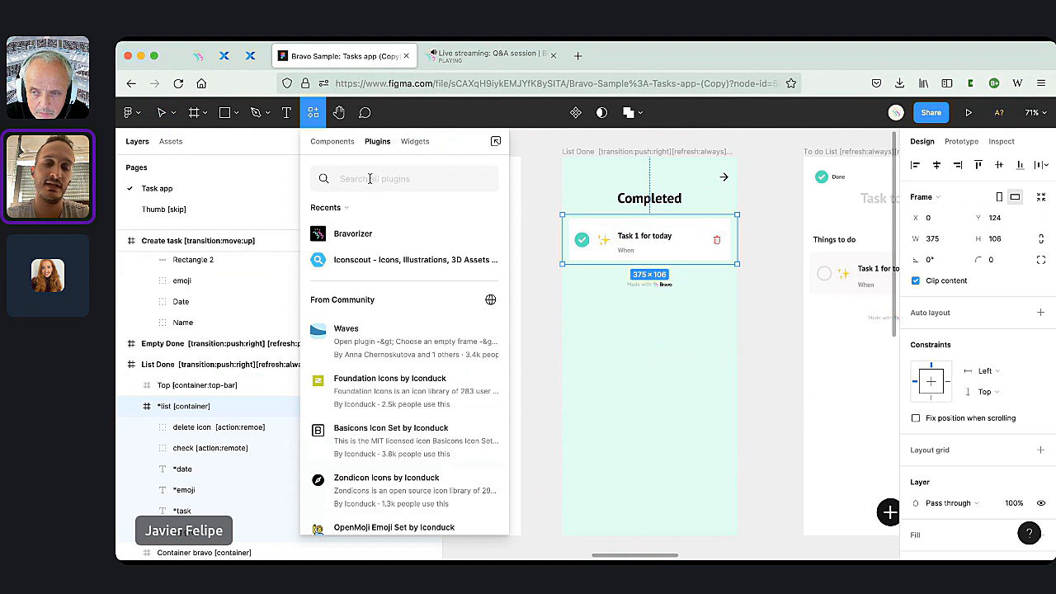
pyautogui.write('jkf')
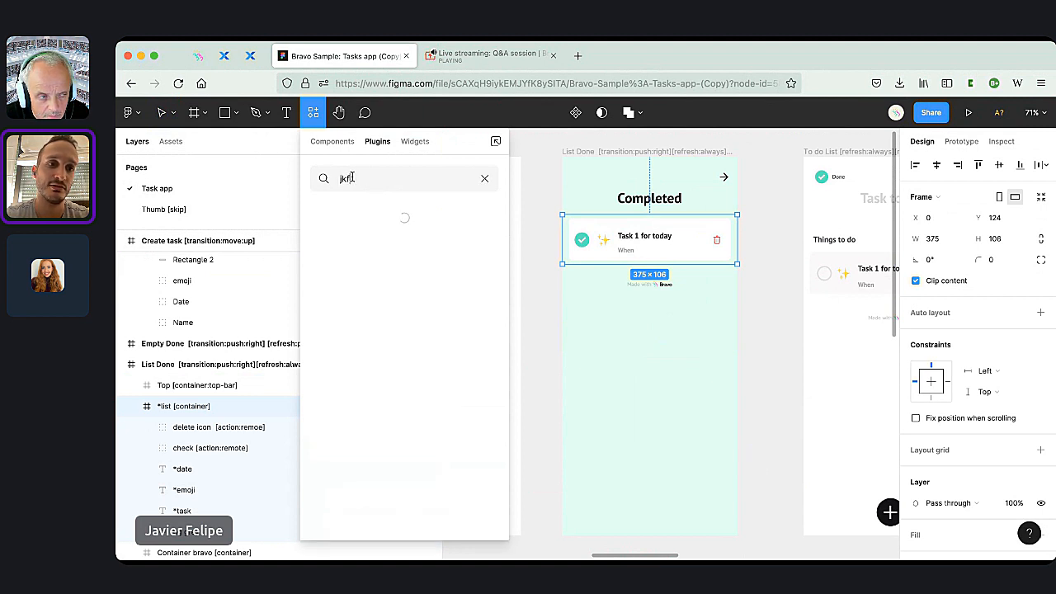
pyautogui.press('BackSpace')
pyautogui.press('BackSpace')
pyautogui.press('BackSpace')
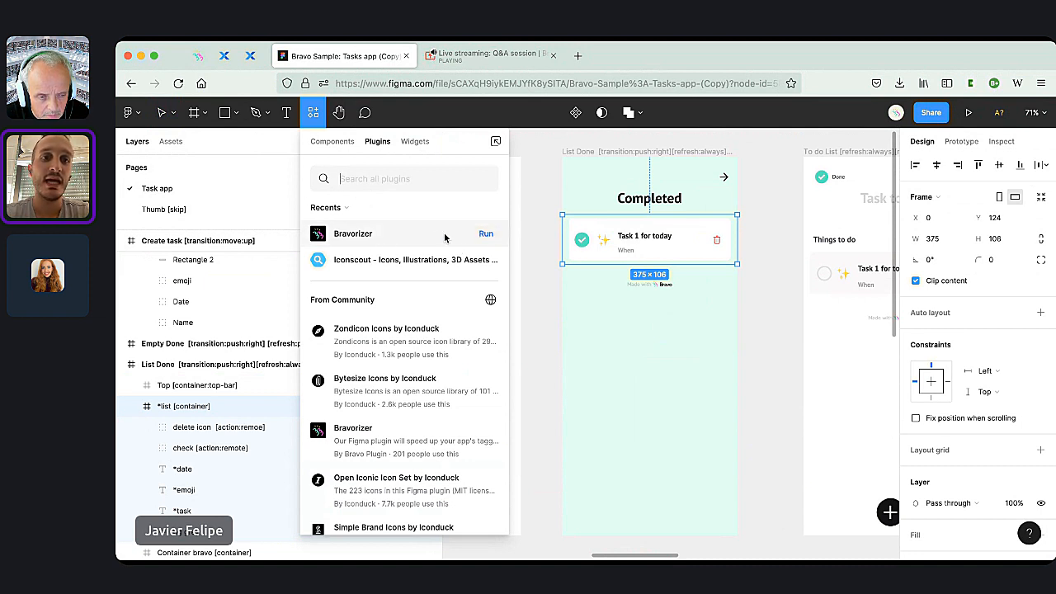
# Run the Bravorizer plugin on the selected container and move its window clear of the layer names.
pyautogui.click(487, 233)
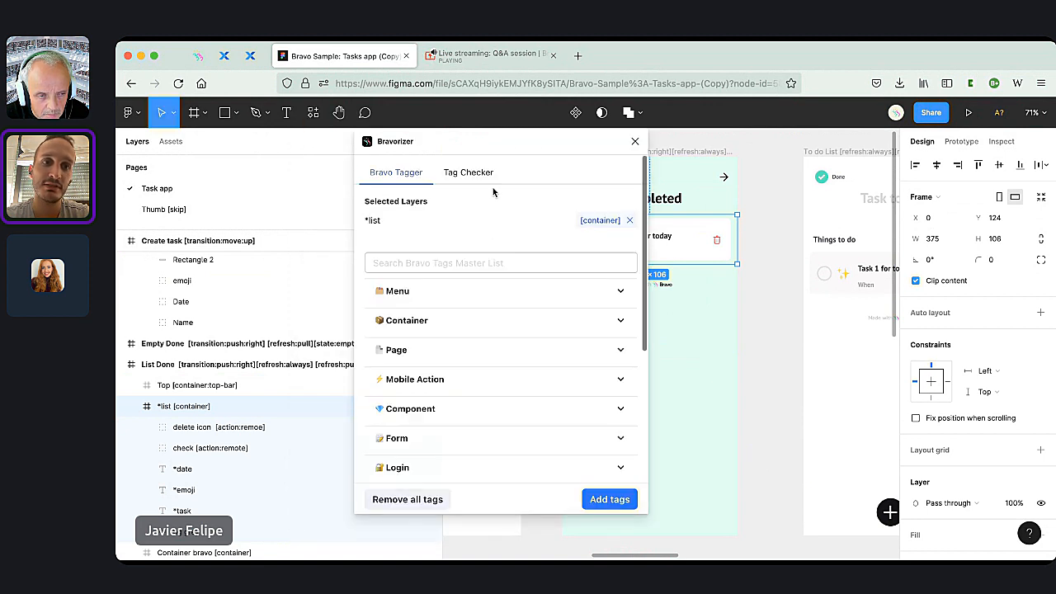
pyautogui.moveTo(518, 145); pyautogui.dragTo(413, 150)
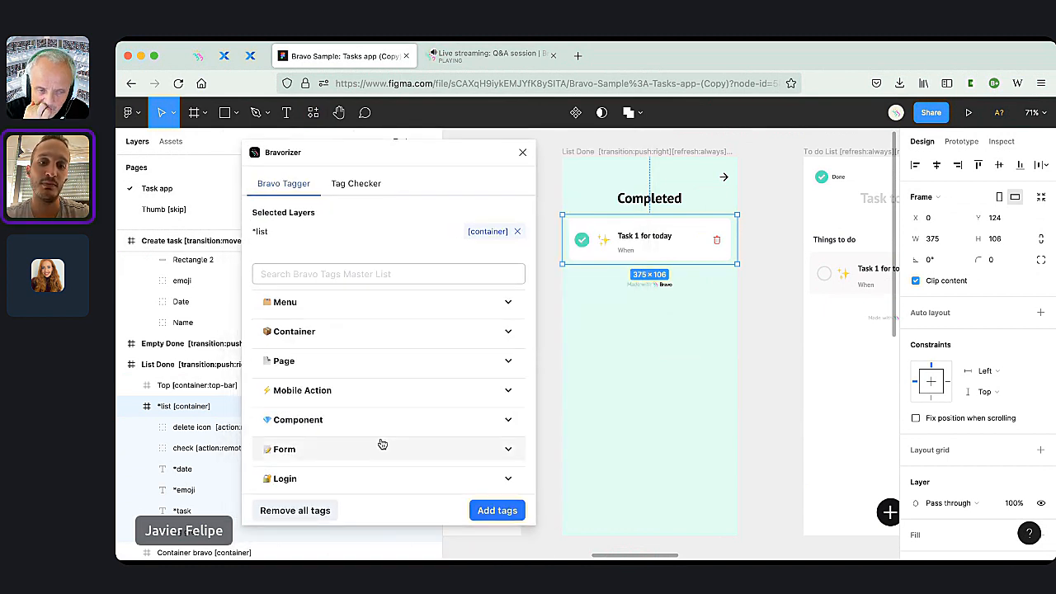
pyautogui.moveTo(391, 151)
pyautogui.mouseDown()
pyautogui.moveTo(393, 138)
pyautogui.moveTo(385, 146)
pyautogui.mouseUp()
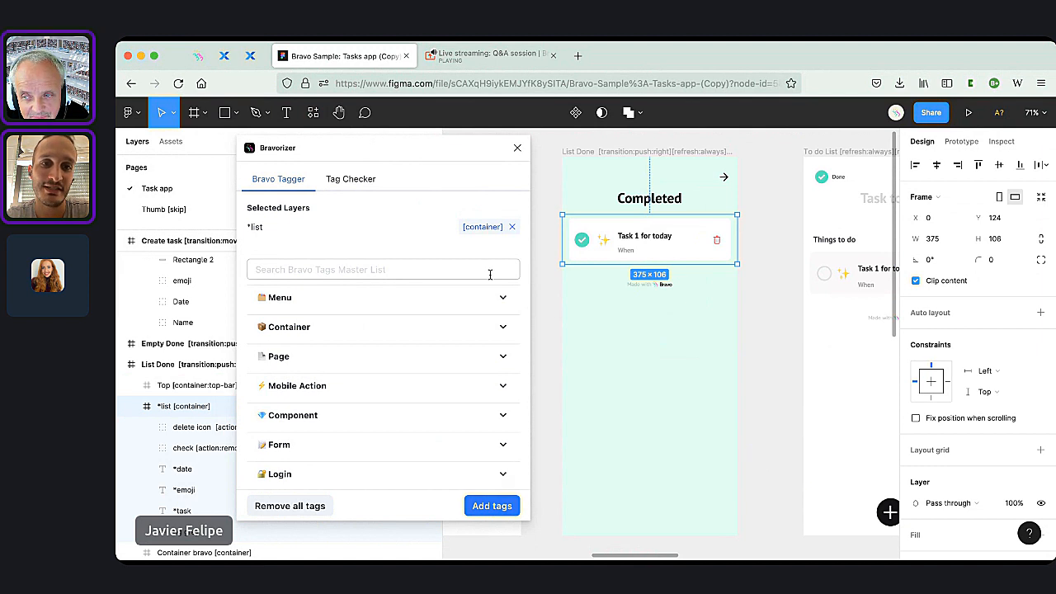
pyautogui.moveTo(319, 149); pyautogui.dragTo(283, 140)
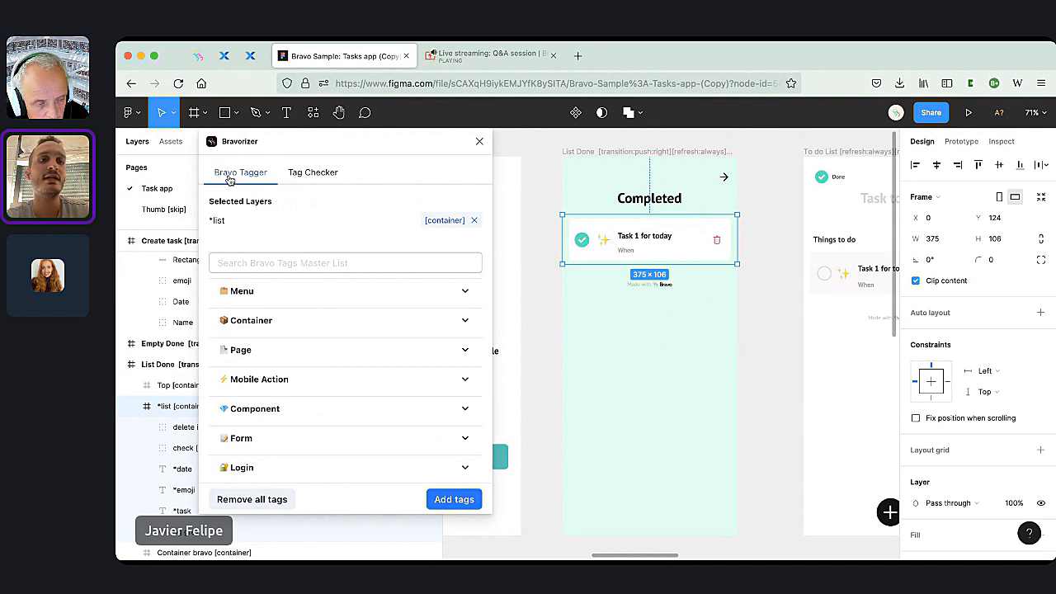
pyautogui.scroll(-5, 313, 354)
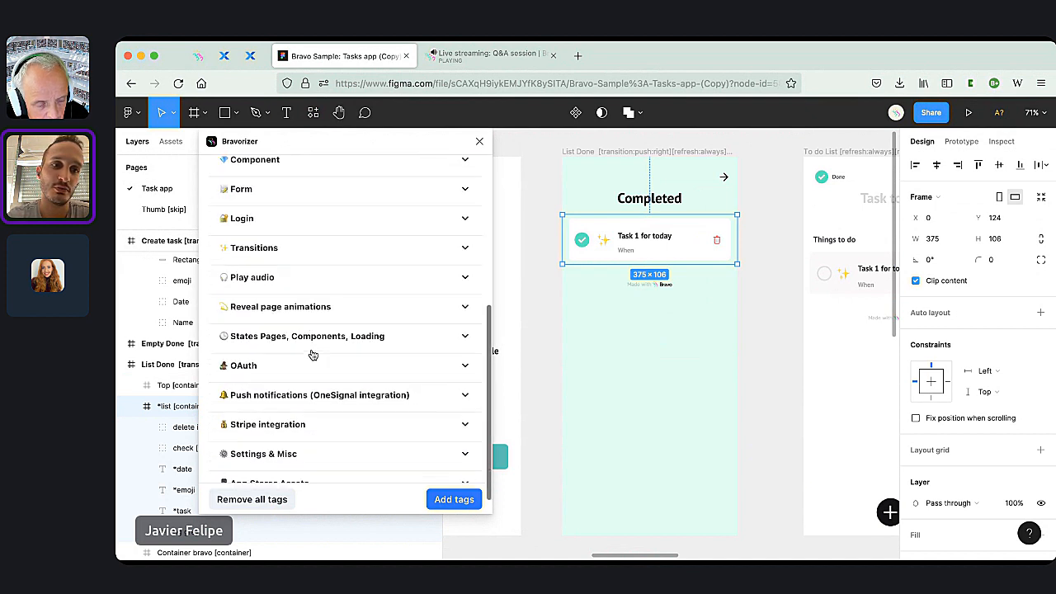
pyautogui.moveTo(335, 143); pyautogui.dragTo(687, 171)
pyautogui.moveTo(600, 182); pyautogui.dragTo(755, 183)
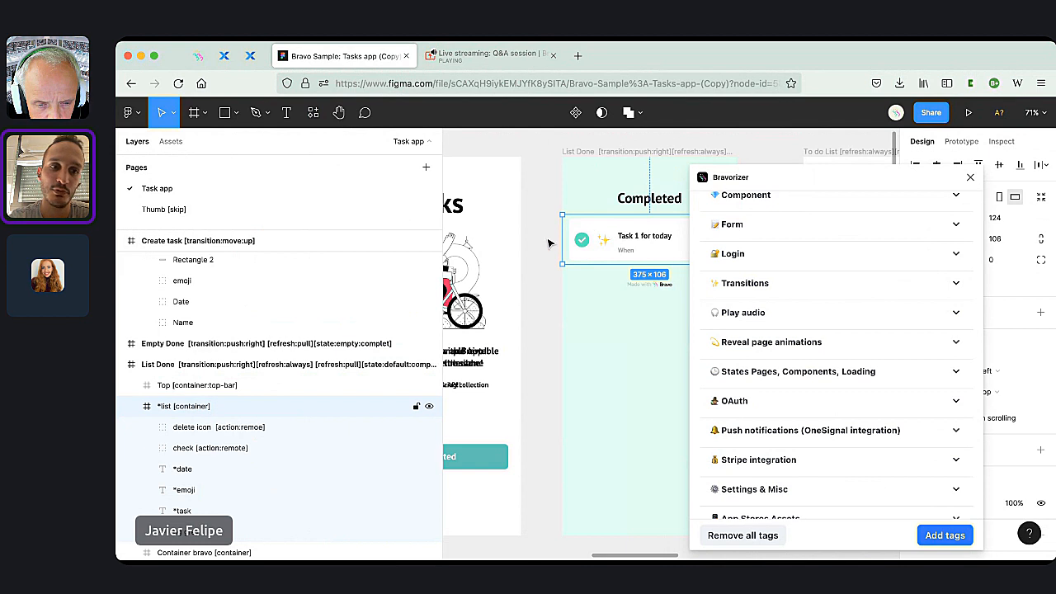
# Remove the [container] tag from the selected layer's name in the List Done frame, leaving it as "*list".
pyautogui.doubleClick(183, 407)
pyautogui.moveTo(173, 408); pyautogui.dragTo(228, 410)
pyautogui.press('BackSpace')
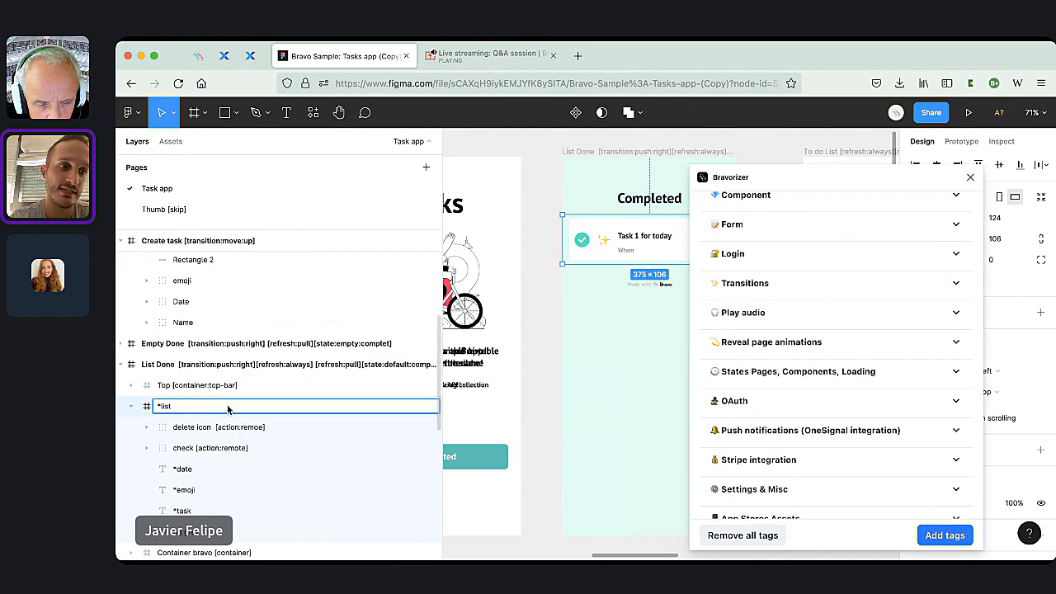
pyautogui.press('Return')
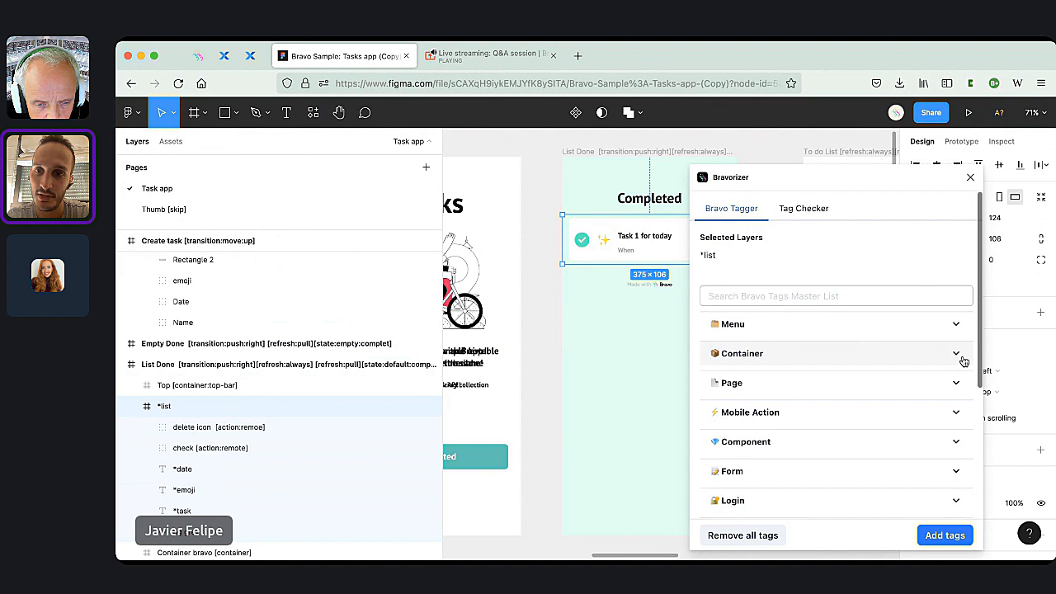
# Examine the Container tags and the other tag categories offered by Bravo Tagger.
pyautogui.click(962, 358)
pyautogui.moveTo(721, 381)
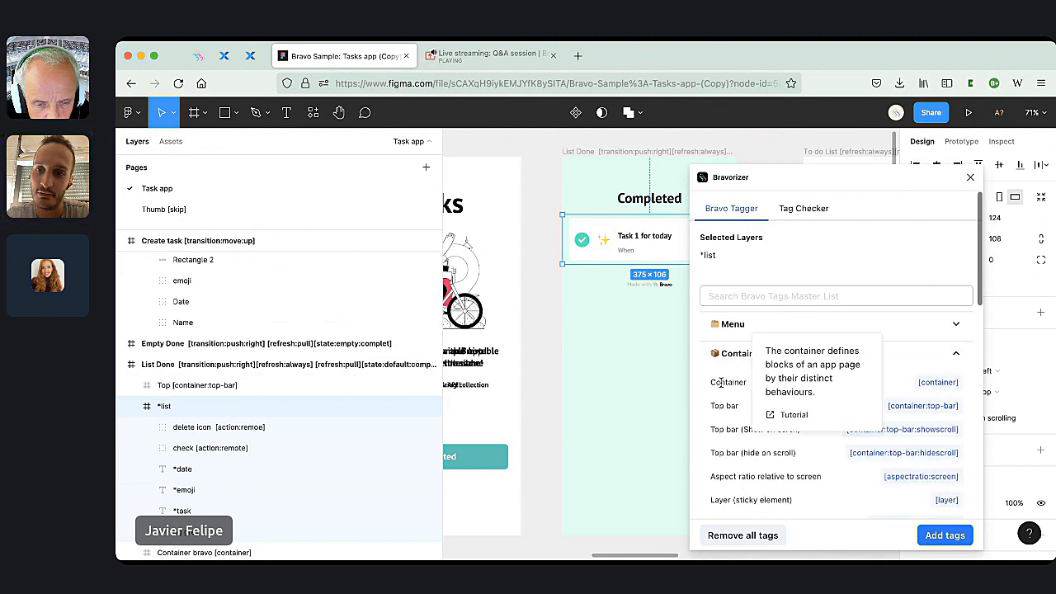
pyautogui.scroll(-5, 890, 362)
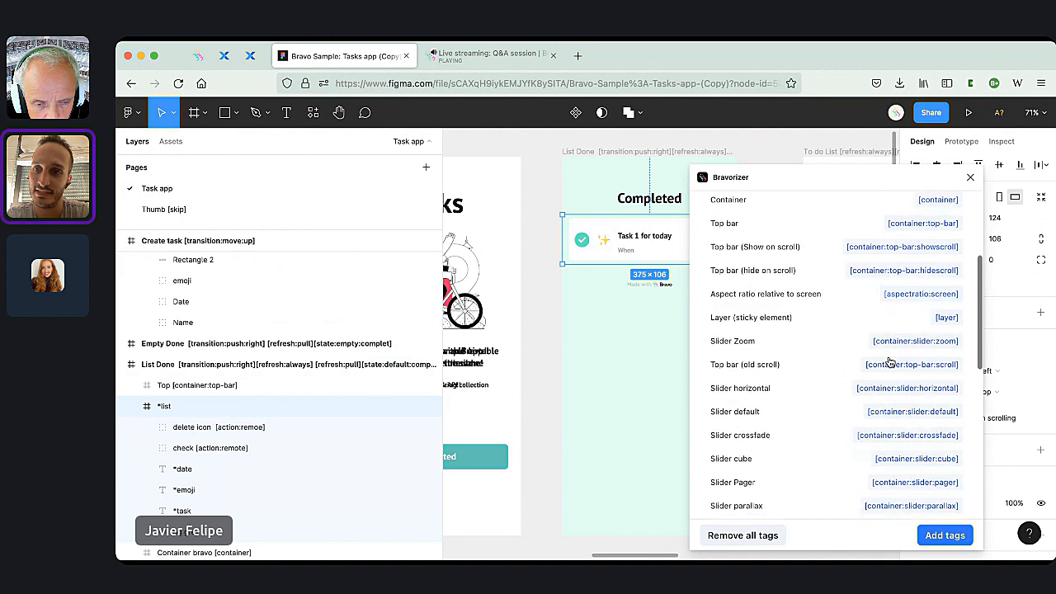
pyautogui.scroll(5, 889, 361)
pyautogui.click(955, 323)
pyautogui.scroll(-5, 760, 388)
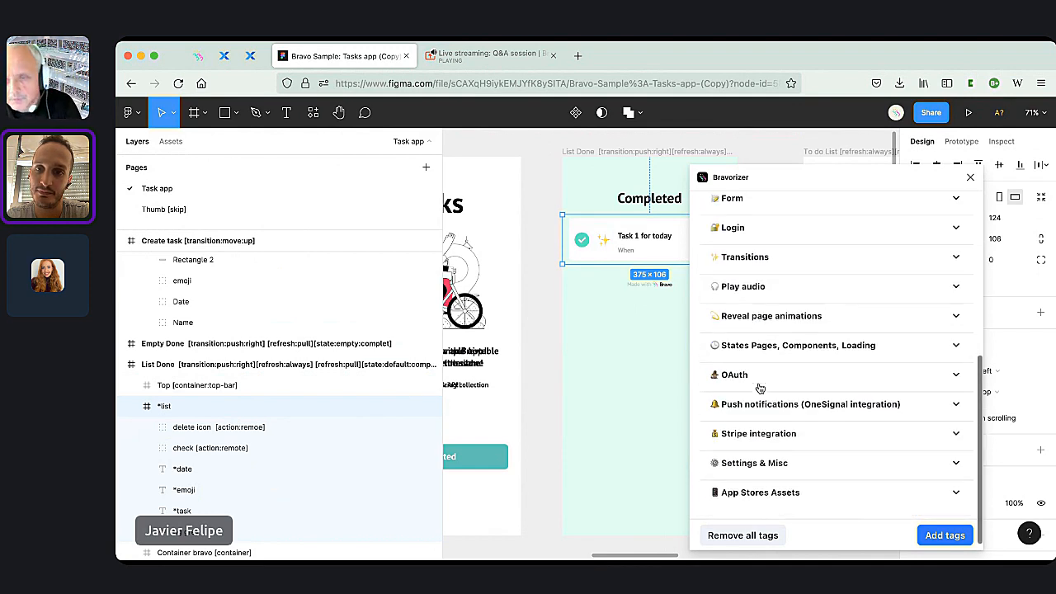
pyautogui.scroll(3, 819, 347)
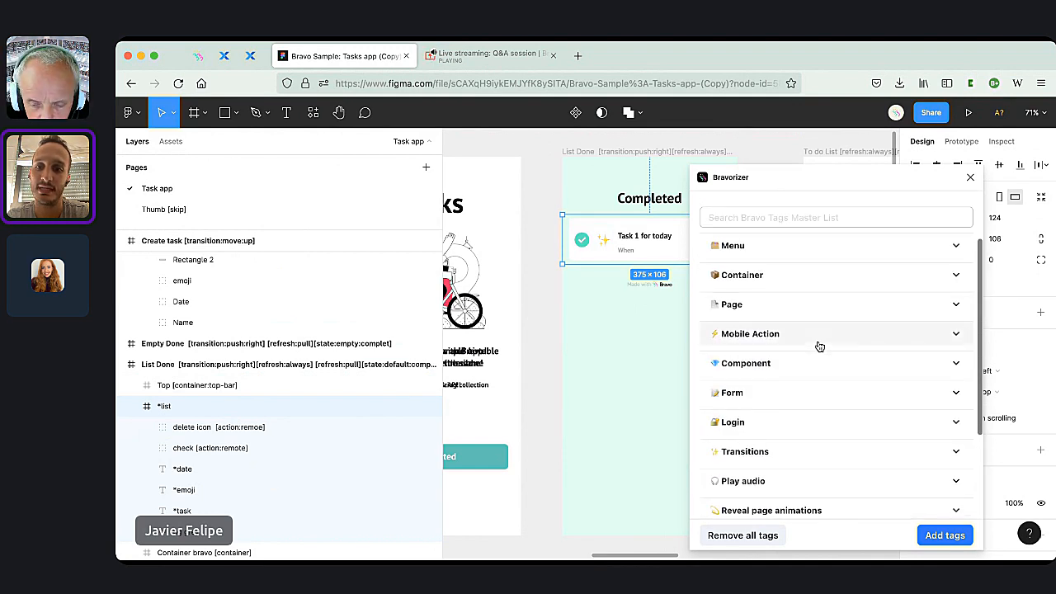
# Add the [container] tag to the *list layer from Bravo Tagger's Container category.
pyautogui.click(957, 277)
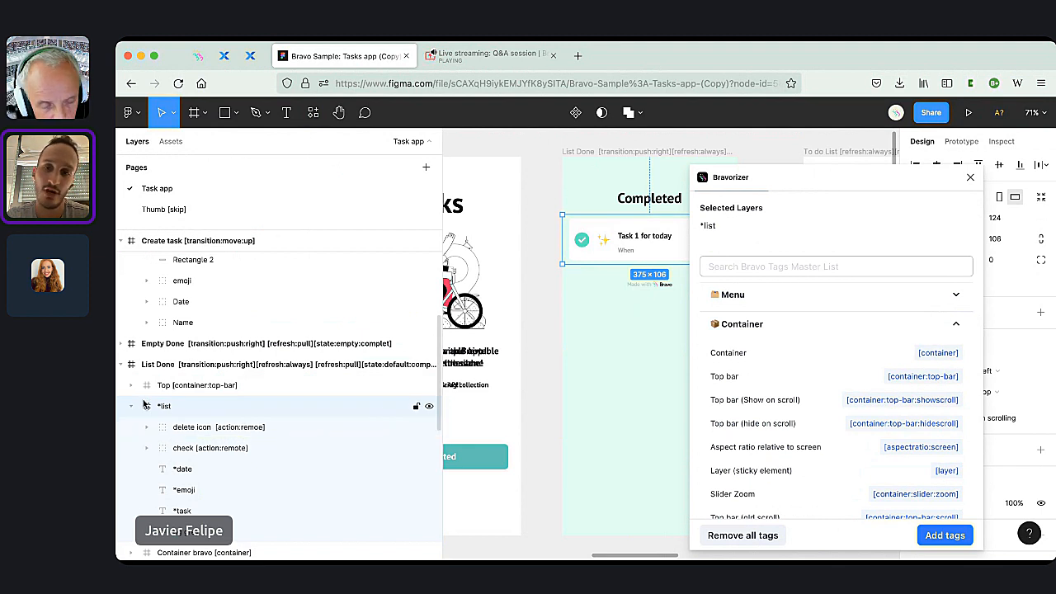
pyautogui.click(941, 353)
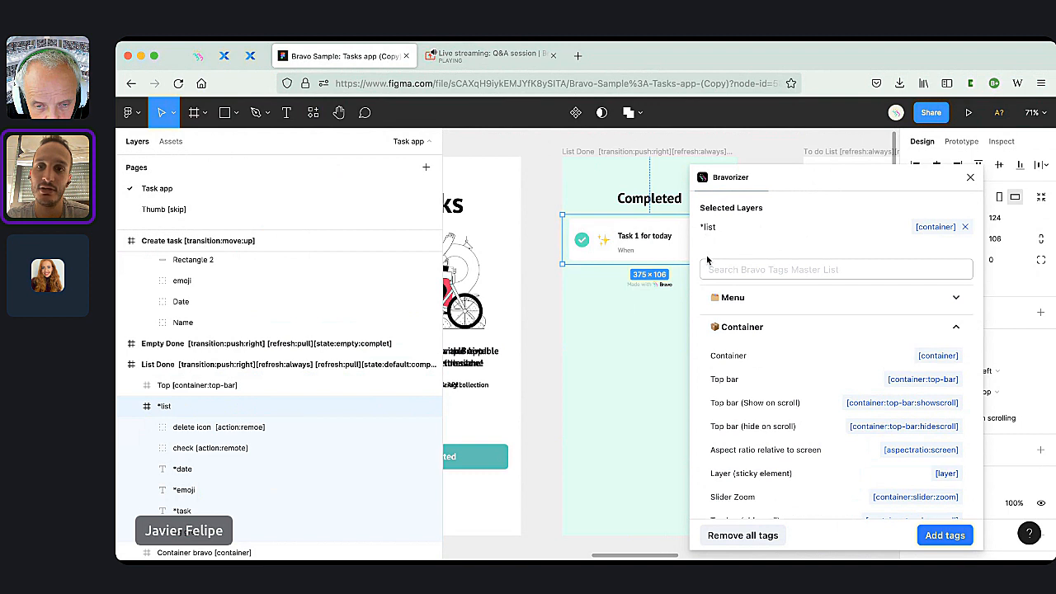
pyautogui.scroll(-2, 918, 392)
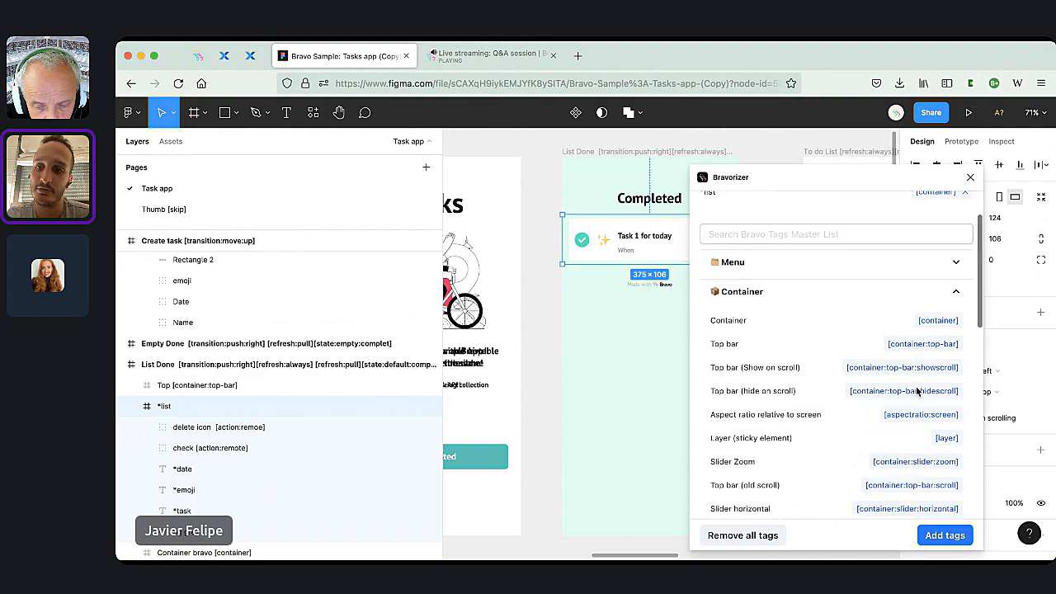
pyautogui.click(947, 407)
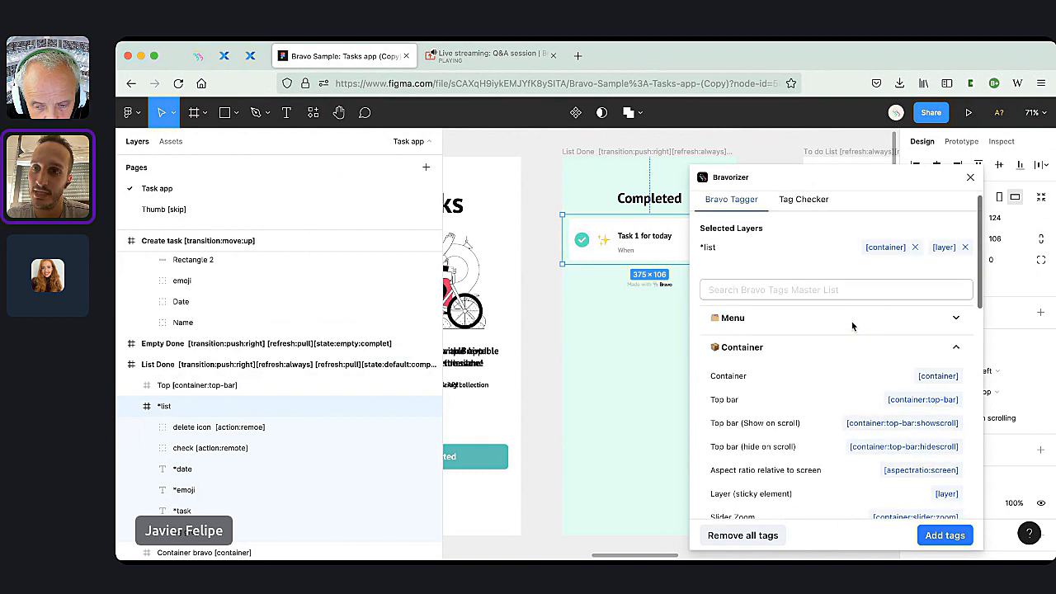
pyautogui.click(964, 259)
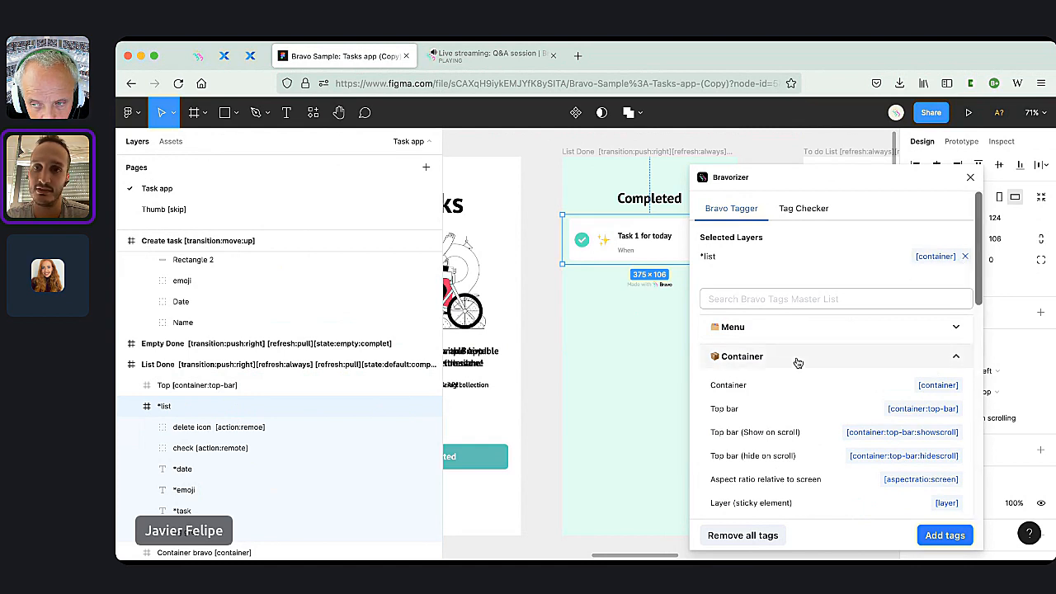
pyautogui.scroll(-4, 812, 363)
pyautogui.scroll(4, 825, 460)
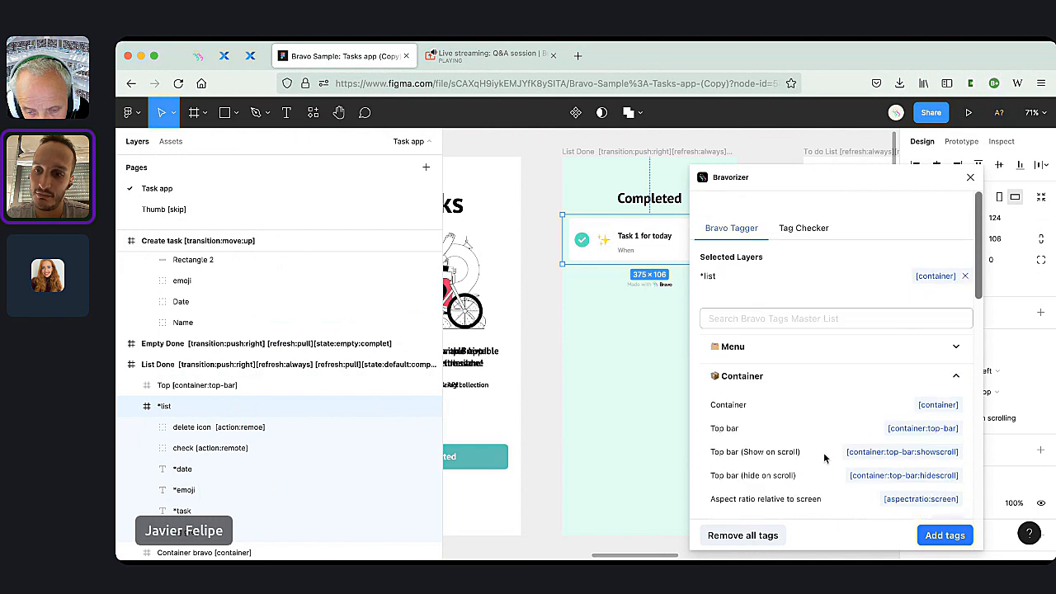
pyautogui.click(961, 541)
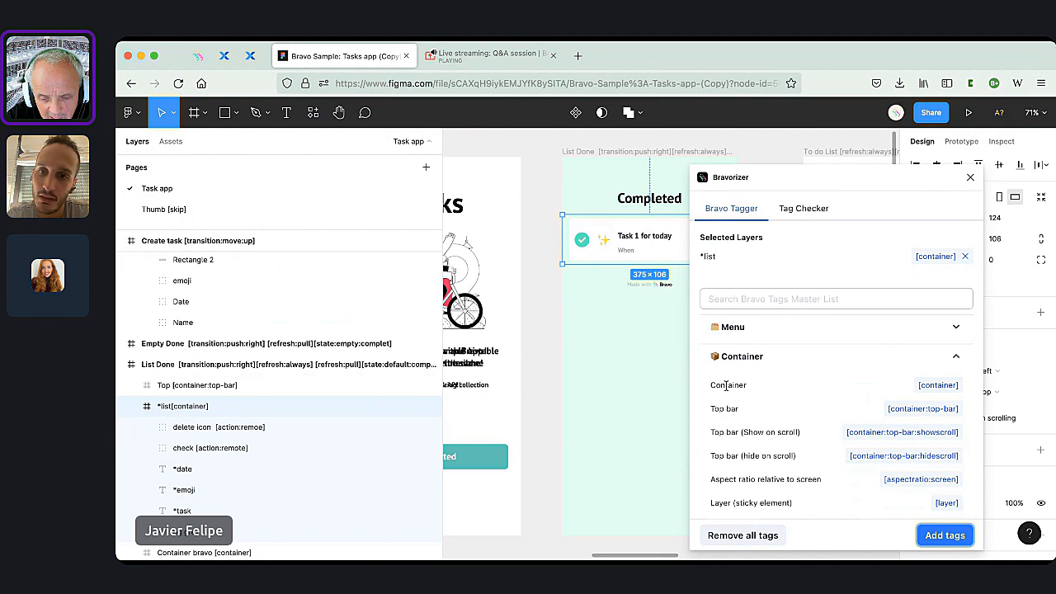
# Read the Container category's description and look through its top bar and slider tags in Bravo Tagger.
pyautogui.moveTo(728, 388)
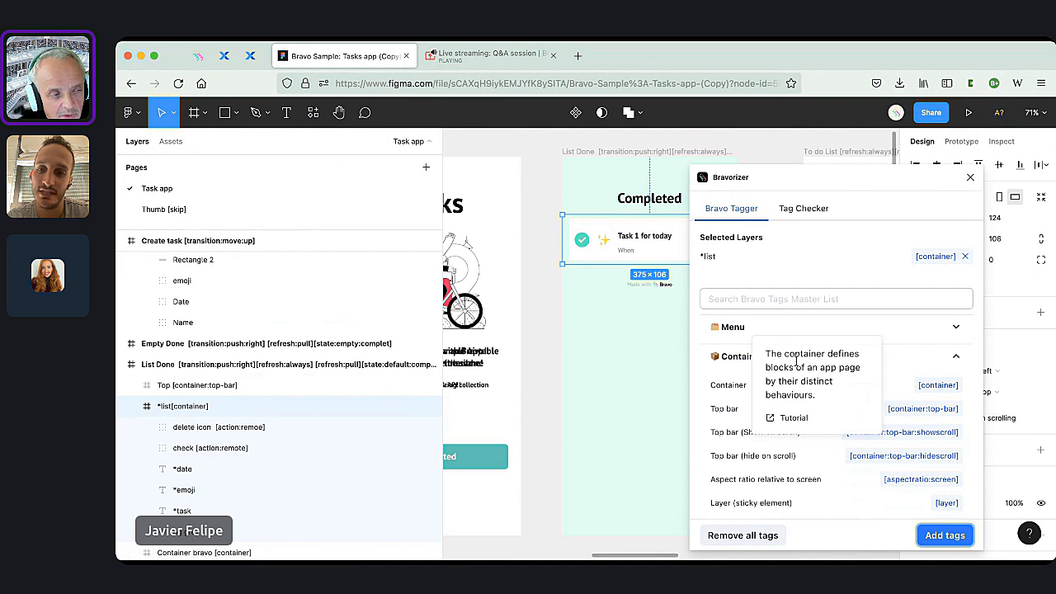
pyautogui.scroll(-5, 749, 378)
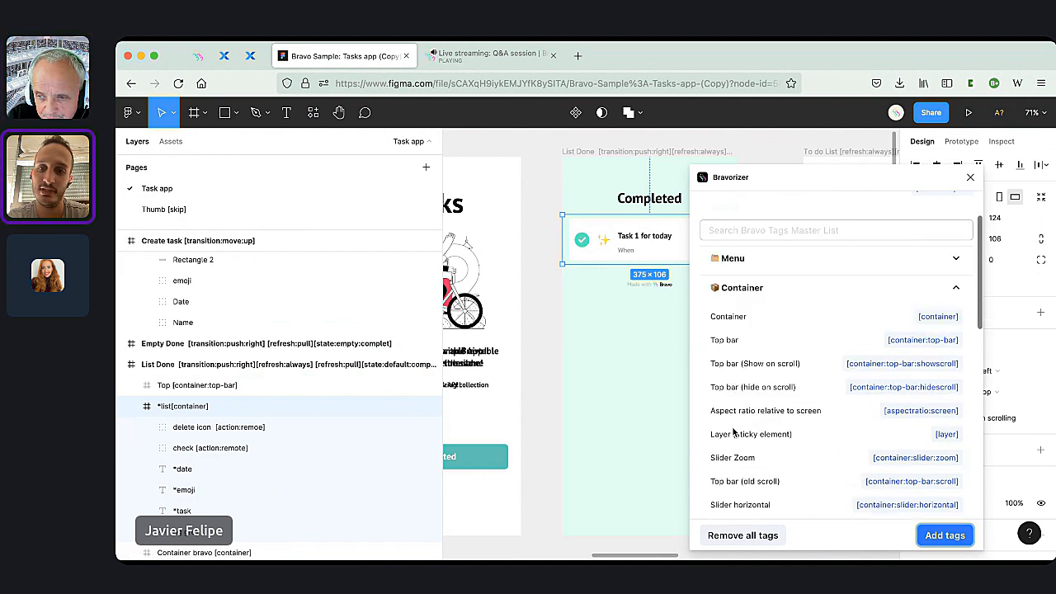
pyautogui.scroll(-4, 779, 297)
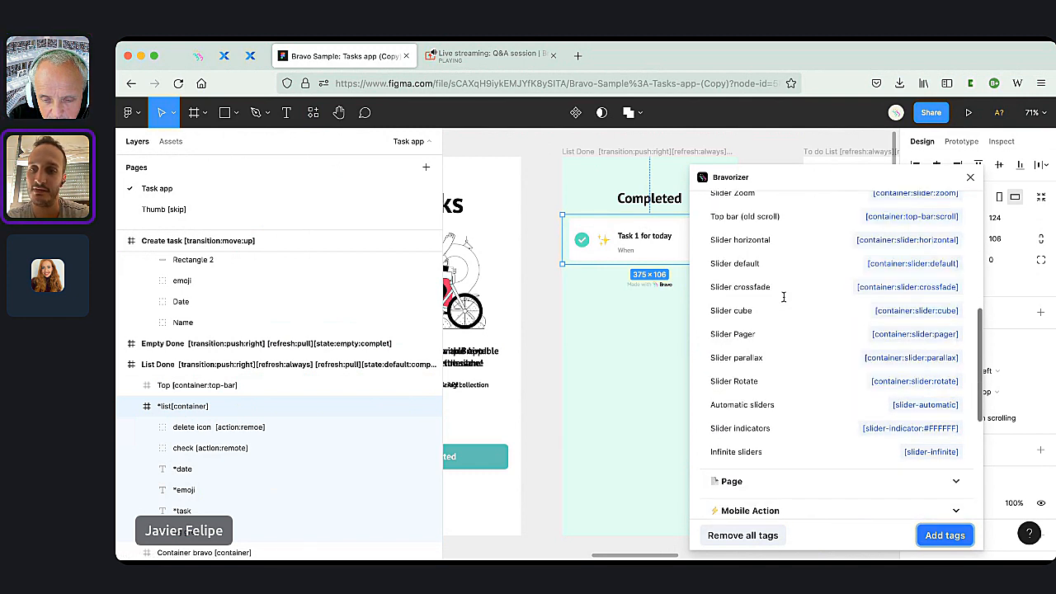
pyautogui.scroll(5, 732, 410)
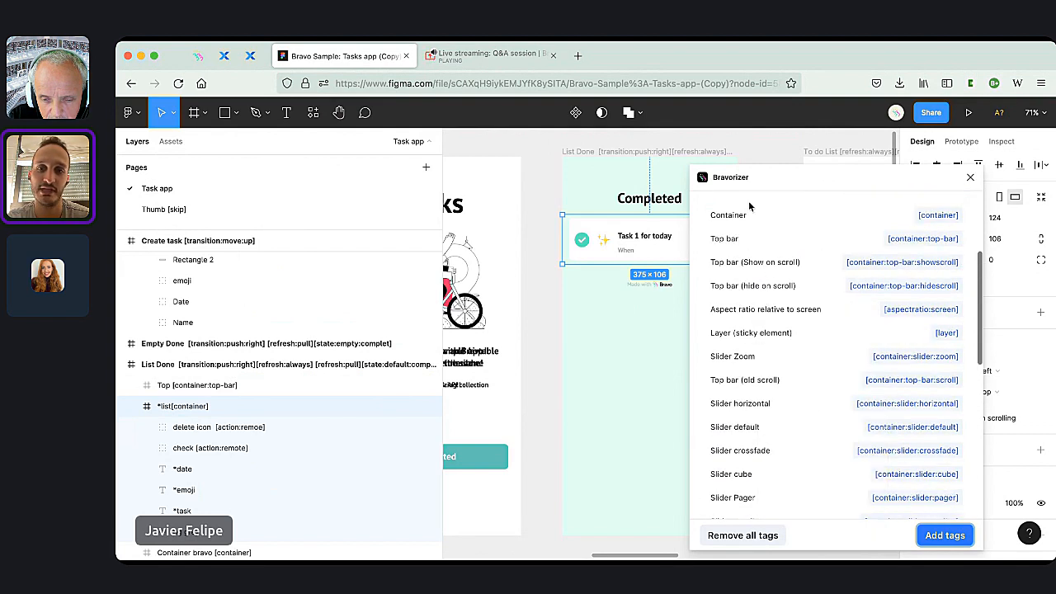
pyautogui.scroll(2, 746, 165)
pyautogui.scroll(2, 743, 282)
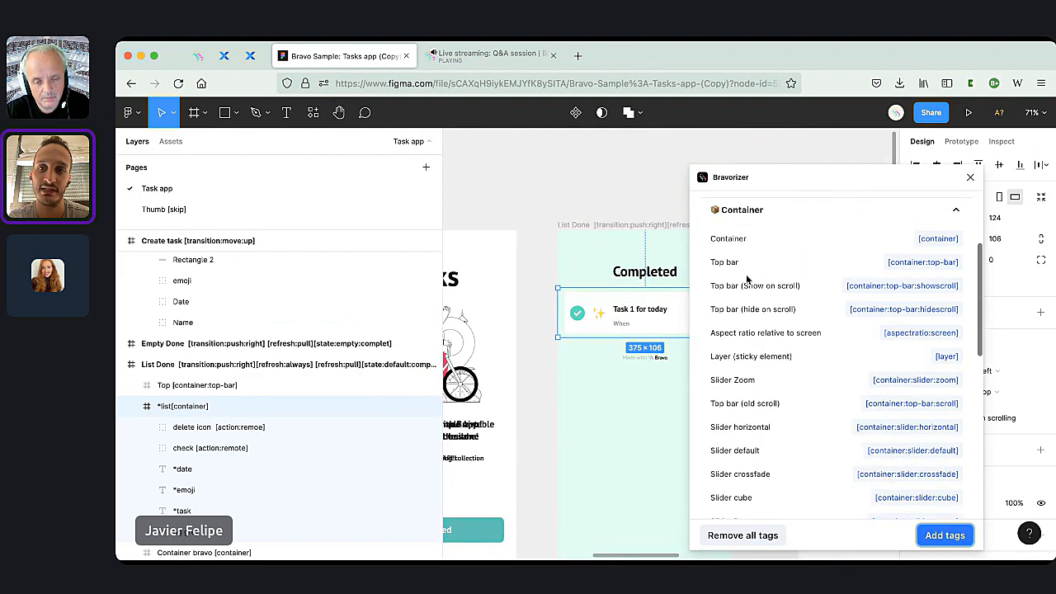
pyautogui.moveTo(731, 292)
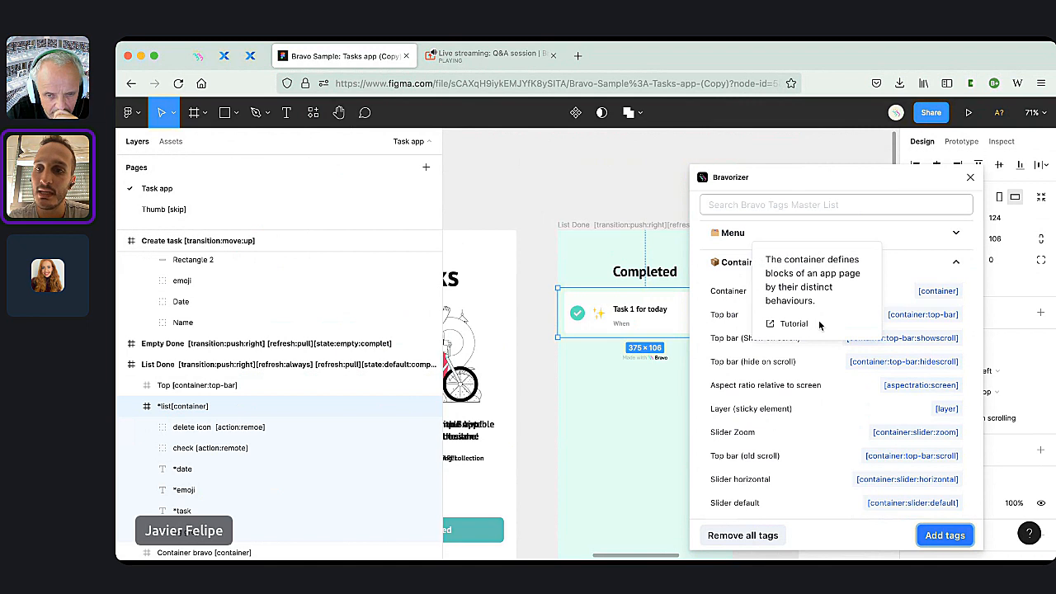
pyautogui.hscroll(3, 640, 380)
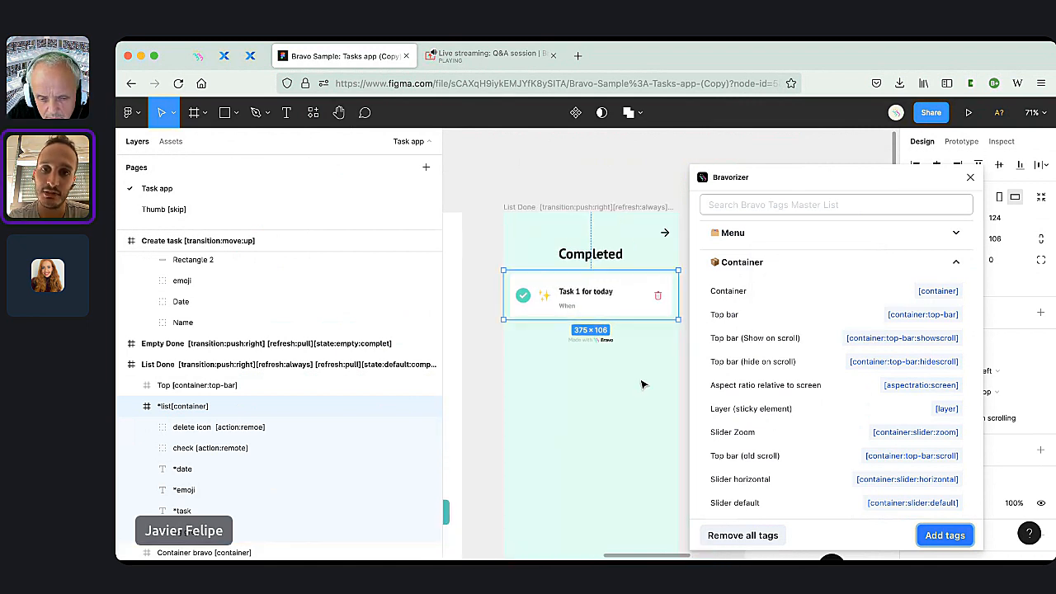
pyautogui.scroll(2, 807, 314)
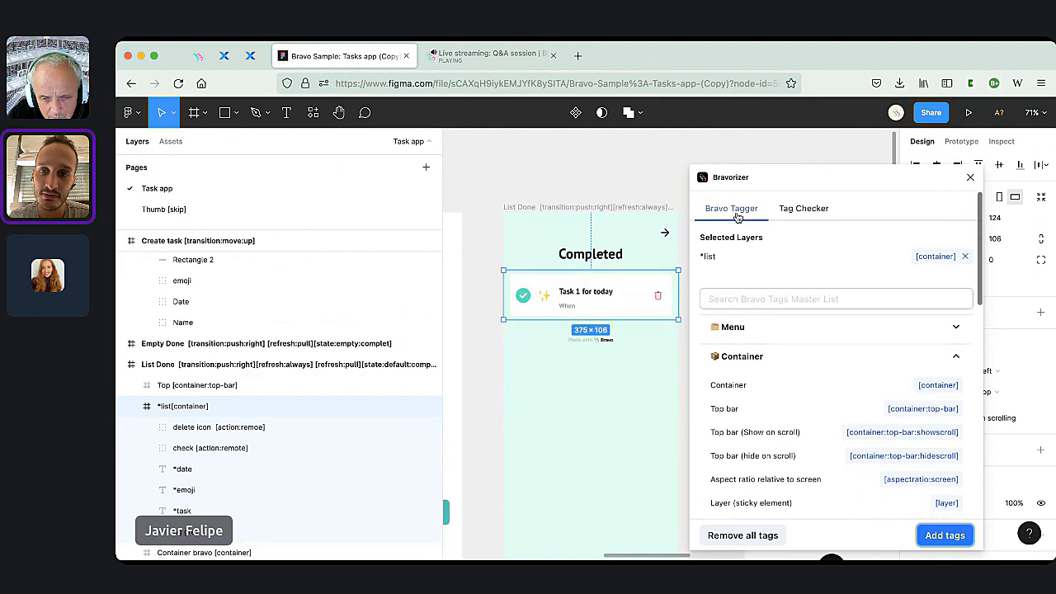
# Review the Tag Checker's findings for the *list layer and its child layers.
pyautogui.click(822, 211)
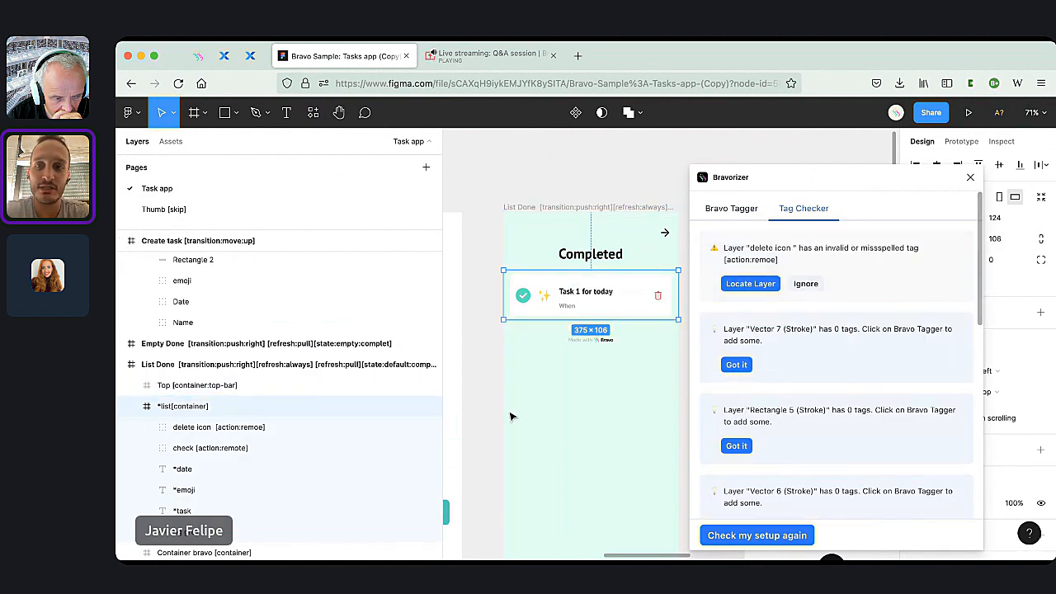
pyautogui.click(735, 213)
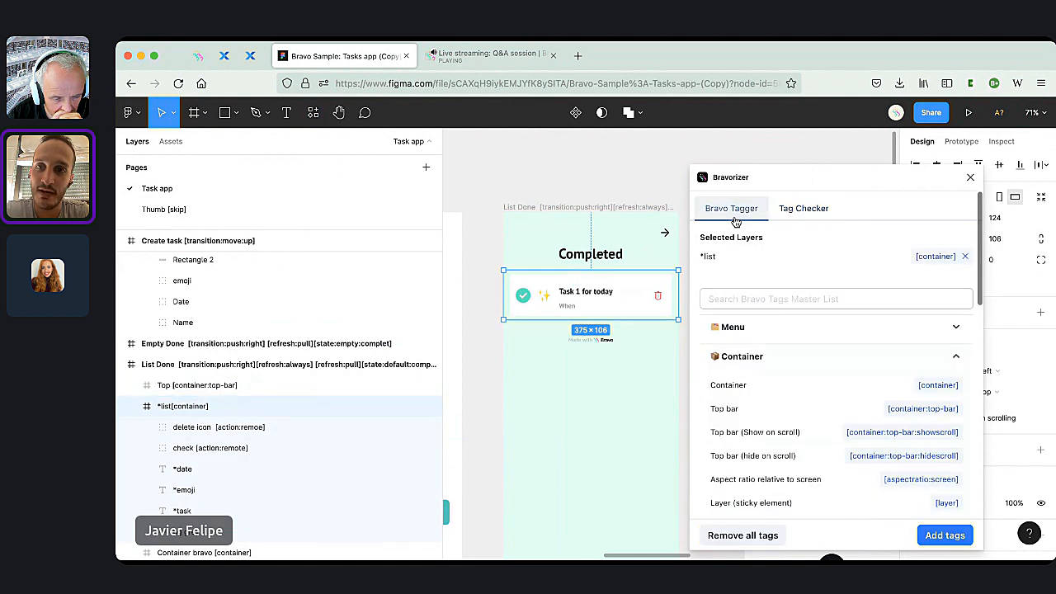
pyautogui.click(803, 213)
pyautogui.scroll(-10, 848, 324)
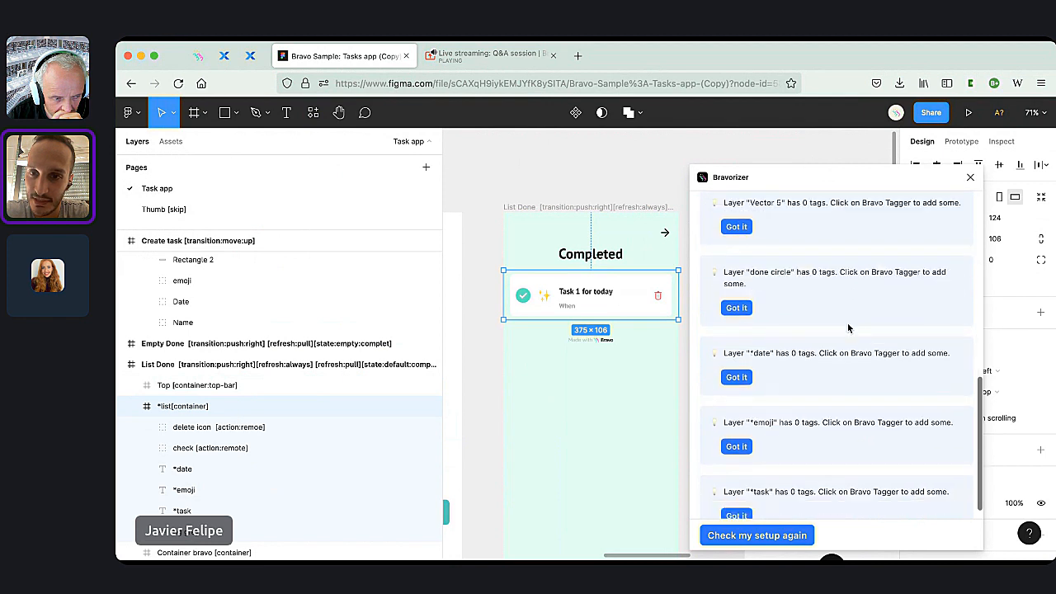
pyautogui.scroll(10, 797, 247)
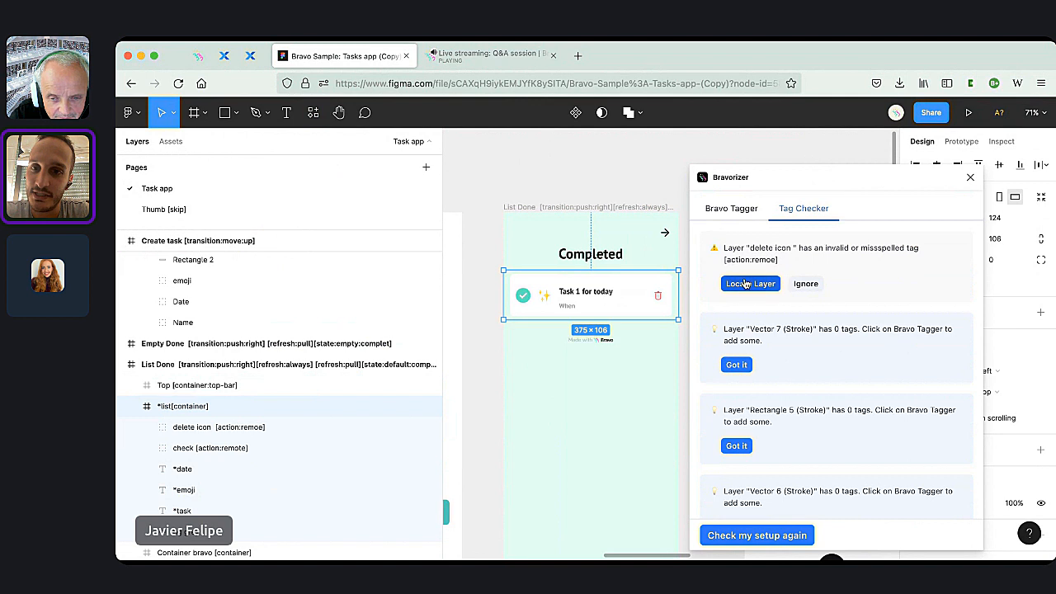
# Locate the layer flagged for the invalid [action:remoe] tag and select the delete icon layer in the List Done frame.
pyautogui.moveTo(754, 258); pyautogui.dragTo(779, 259)
pyautogui.click(783, 262)
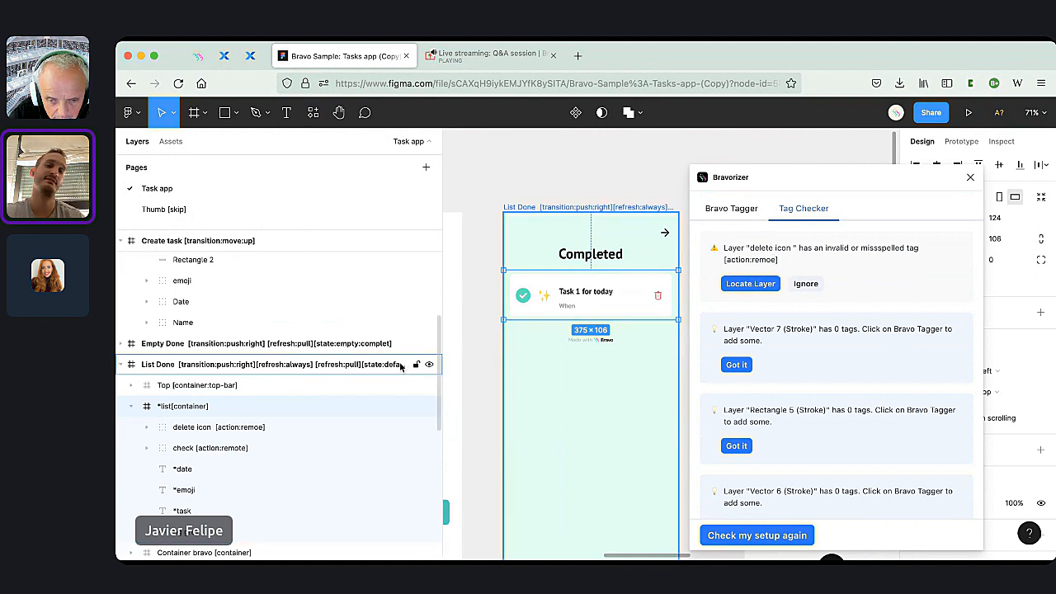
pyautogui.click(751, 284)
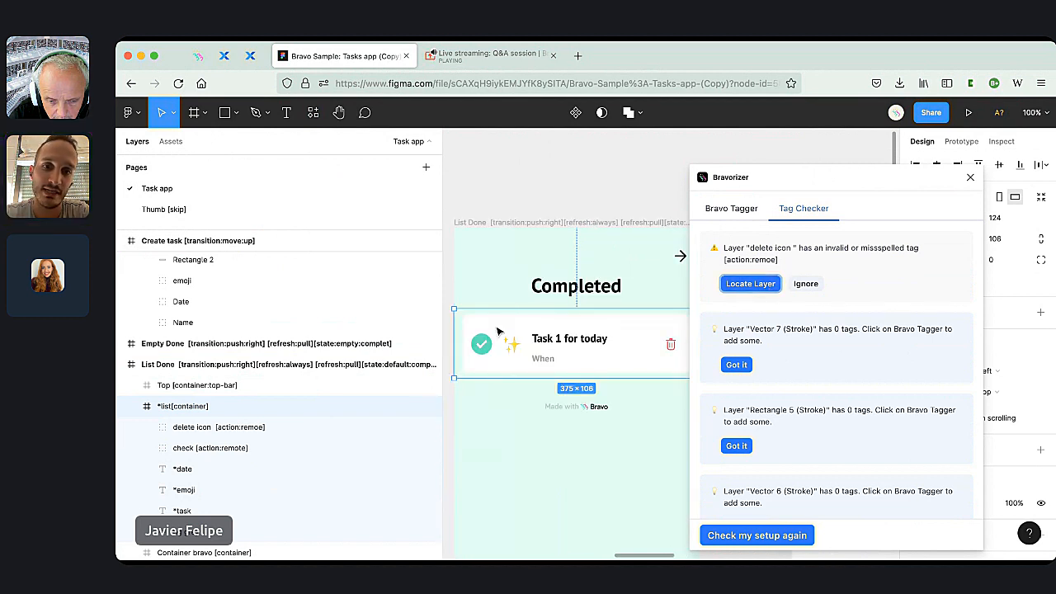
pyautogui.click(253, 428)
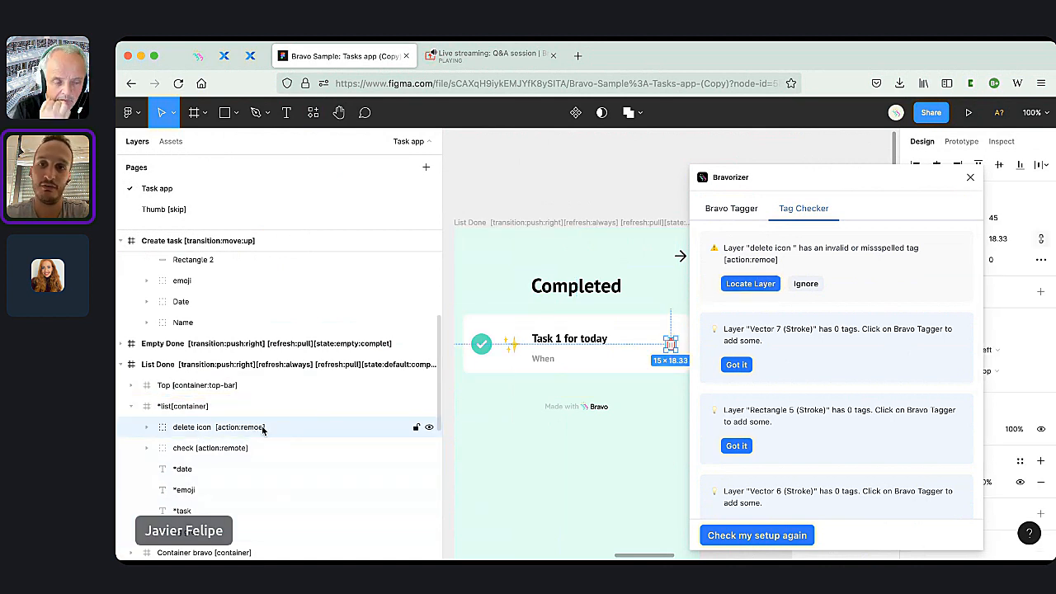
# Remove all tags from the delete icon layer and add the [action:remote] tag with Bravo Tagger.
pyautogui.click(752, 211)
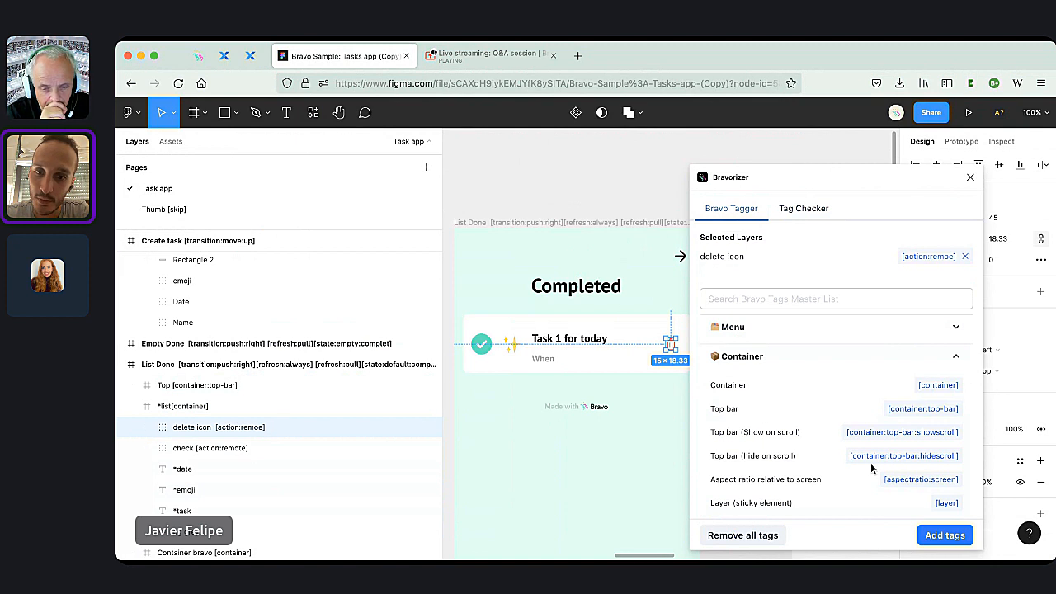
pyautogui.click(760, 538)
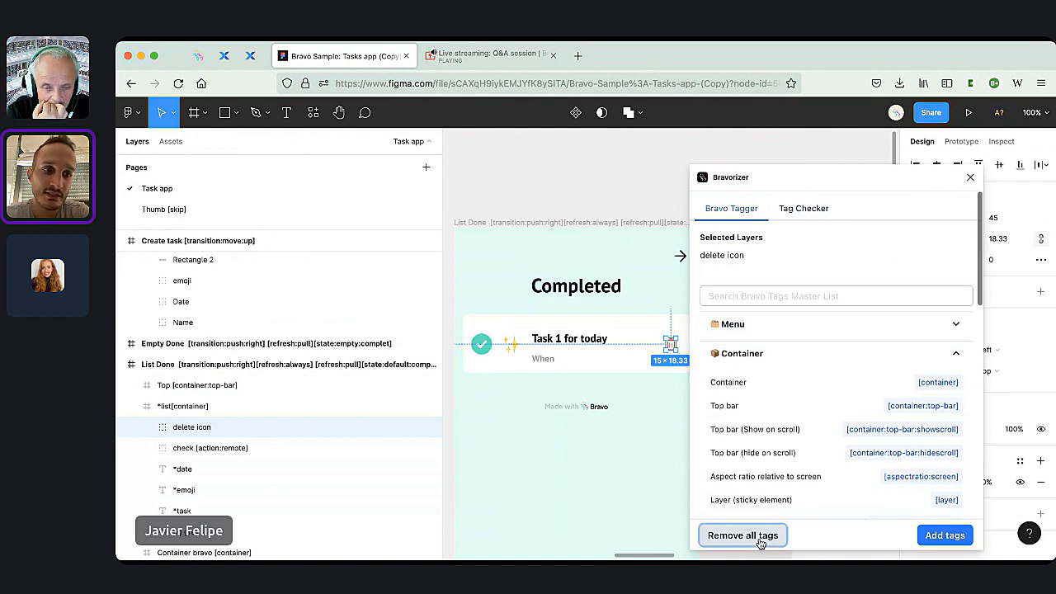
pyautogui.click(805, 295)
pyautogui.write('remot')
pyautogui.click(771, 325)
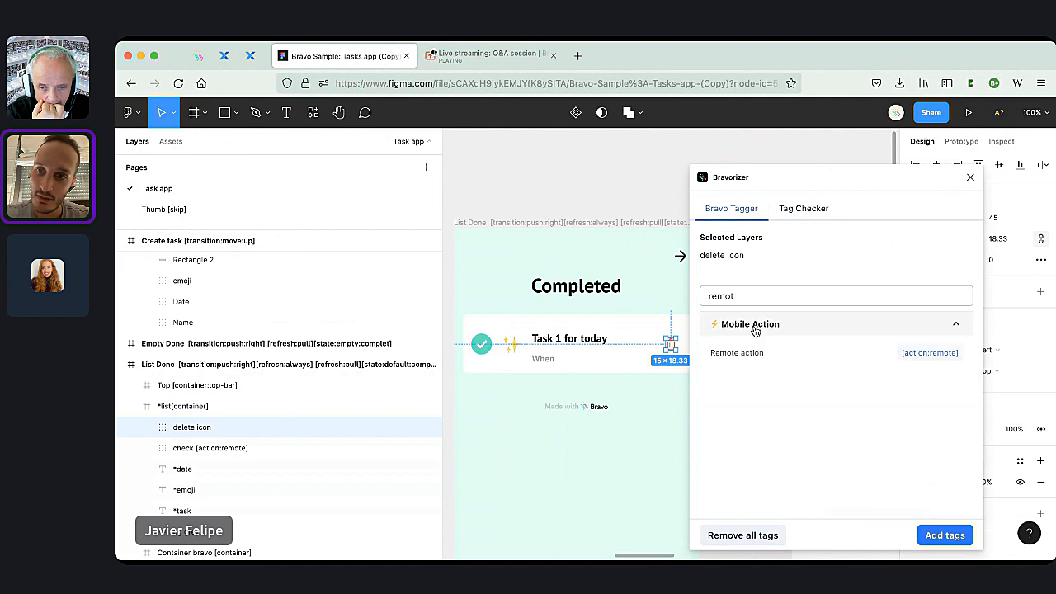
pyautogui.click(948, 355)
pyautogui.click(939, 535)
# Check the delete icon layer's tags again and dismiss the notice about Vector 7 (Stroke).
pyautogui.click(810, 208)
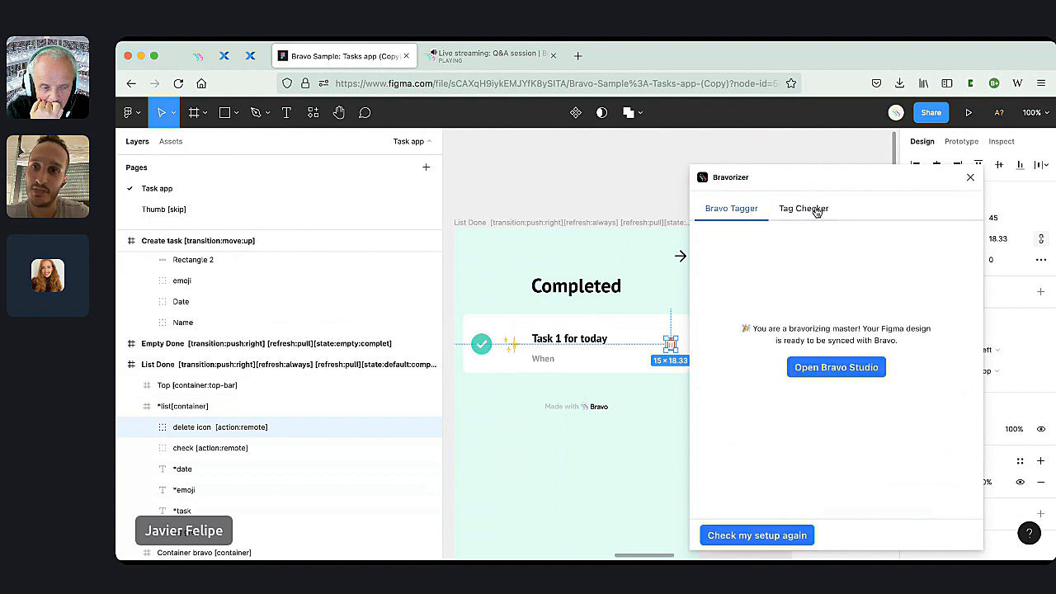
pyautogui.click(799, 537)
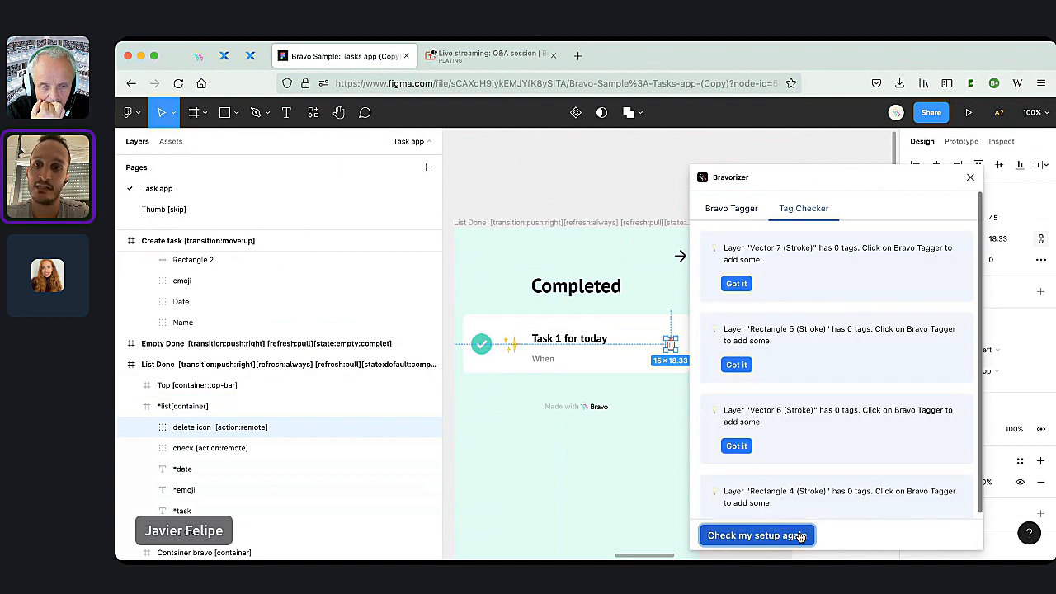
pyautogui.scroll(-1, 809, 373)
pyautogui.scroll(1, 808, 373)
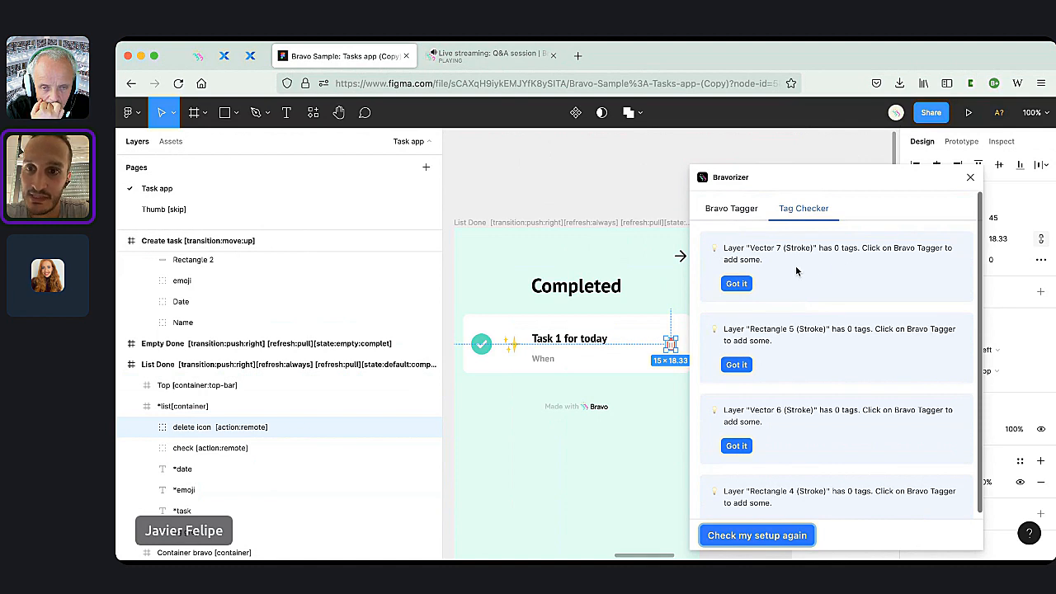
pyautogui.scroll(-1, 814, 299)
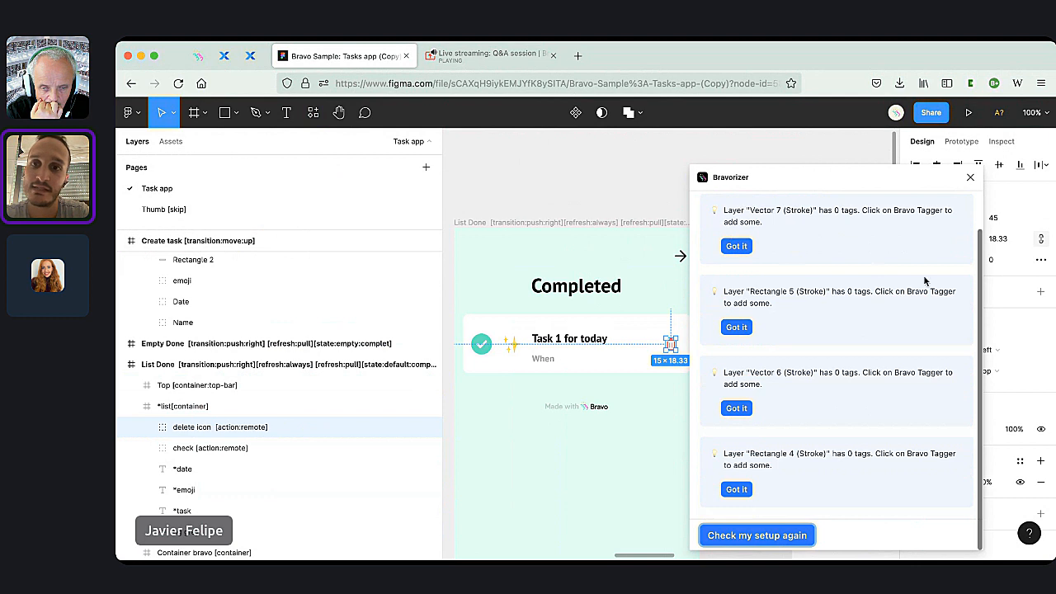
pyautogui.click(737, 246)
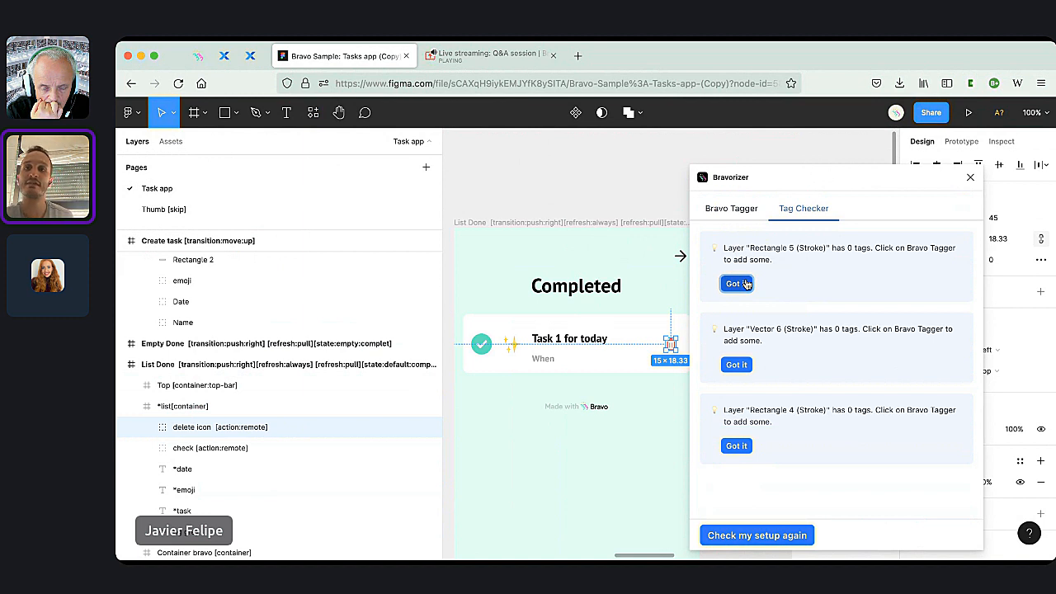
pyautogui.click(742, 208)
pyautogui.click(798, 211)
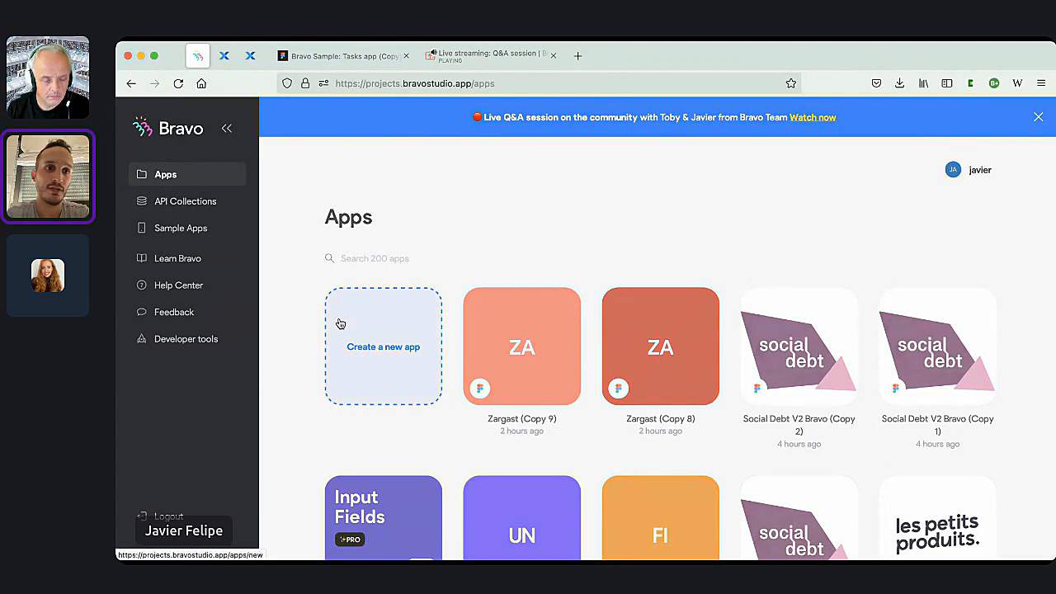
# In Bravo Studio, start a new API collection using the Xano Wizard.
pyautogui.click(187, 201)
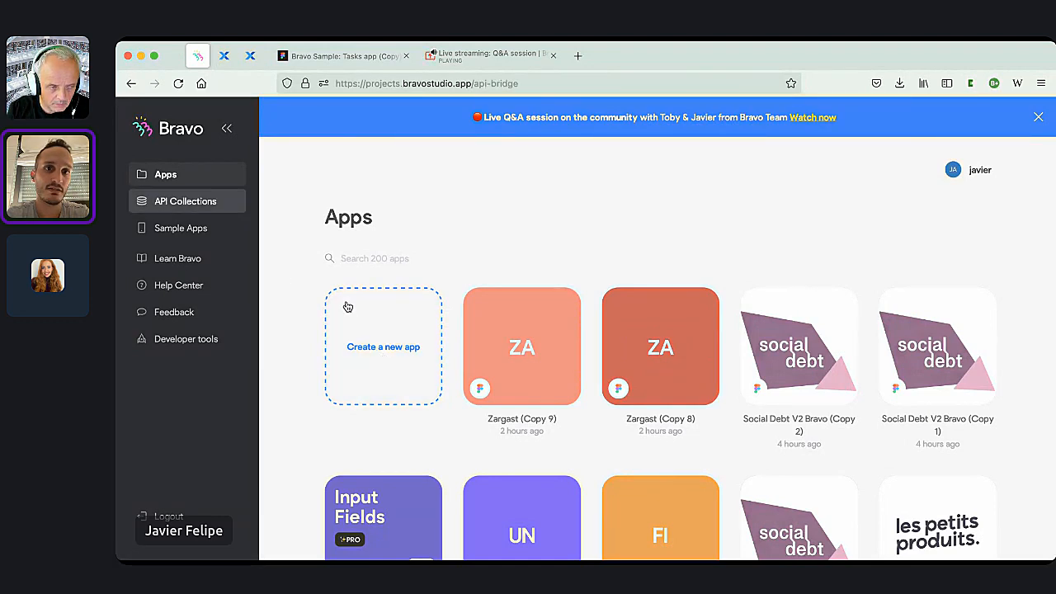
pyautogui.click(229, 203)
pyautogui.click(398, 380)
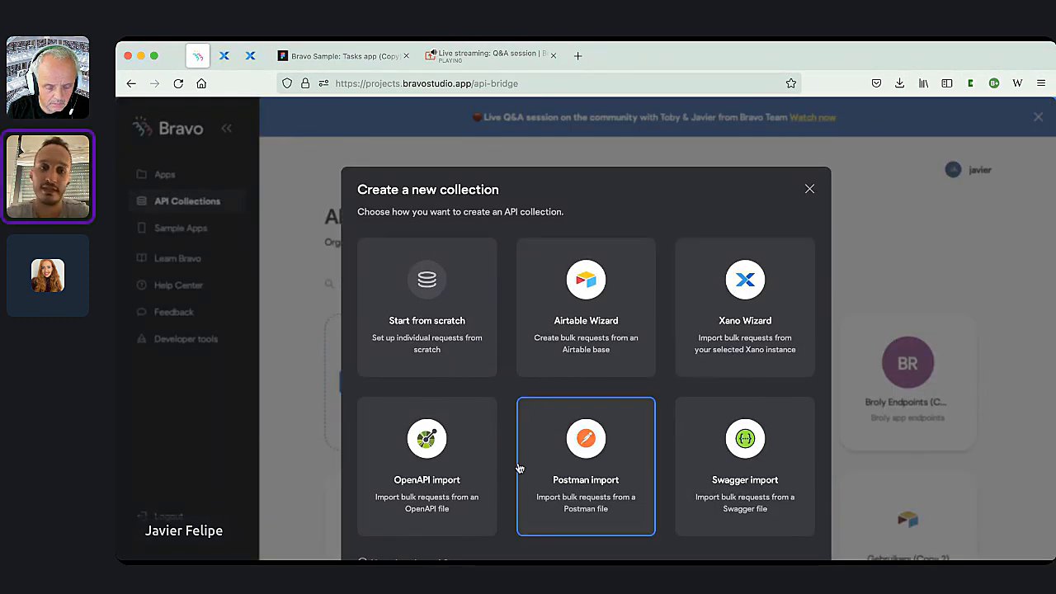
pyautogui.scroll(-1, 441, 518)
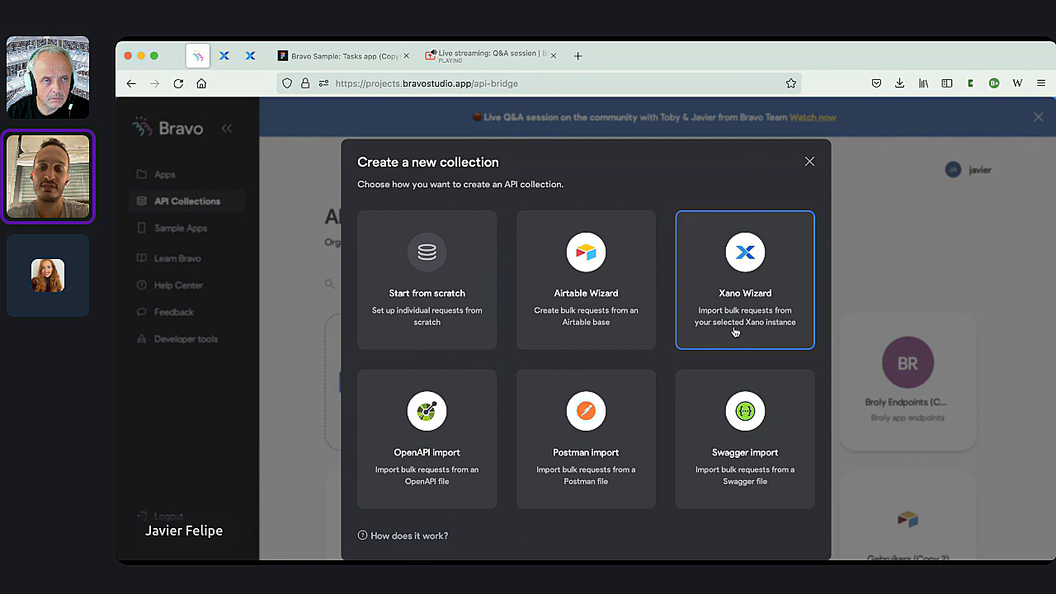
pyautogui.click(730, 276)
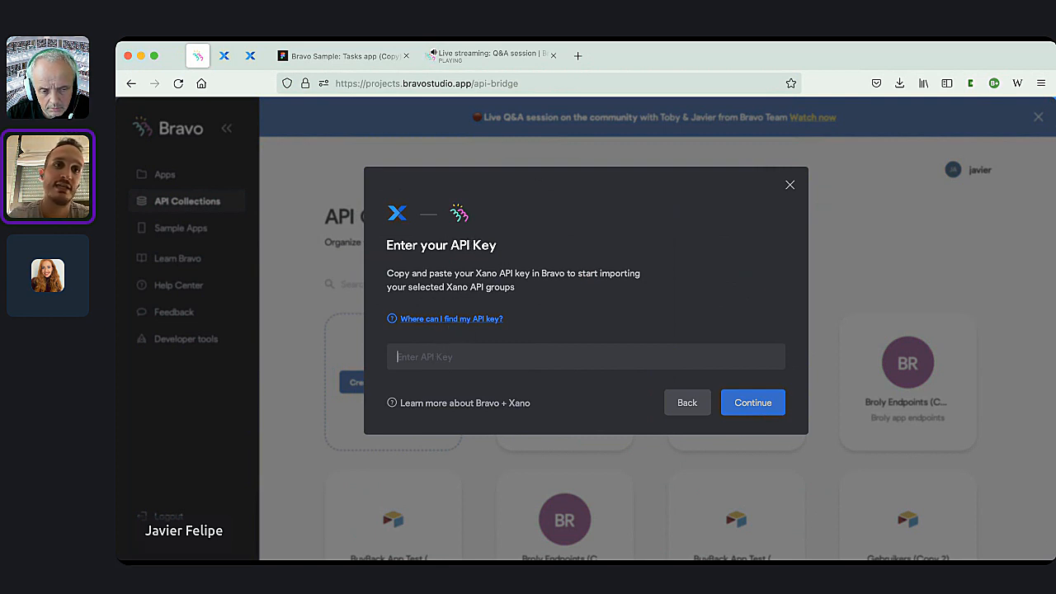
# Switch to the Xano account page and copy the private developer API key from Developer Access.
pyautogui.click(223, 56)
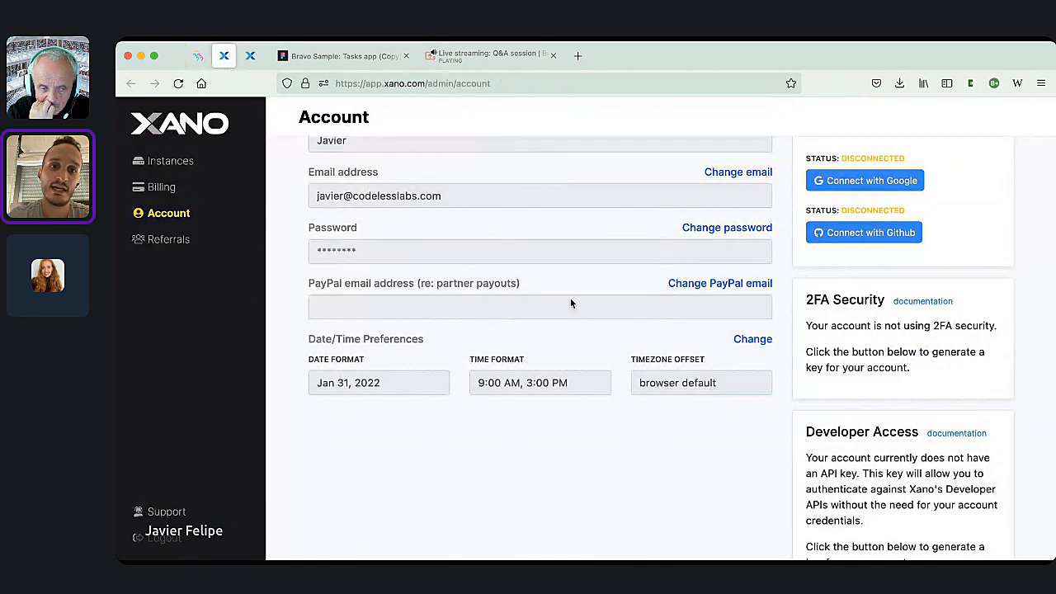
pyautogui.scroll(1, 570, 298)
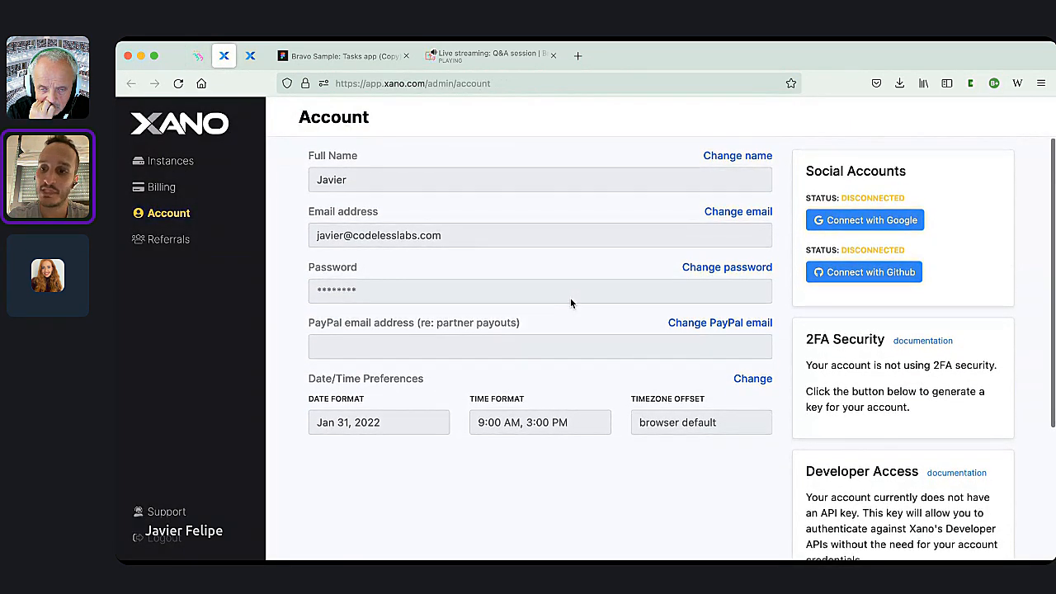
pyautogui.scroll(-3, 570, 302)
pyautogui.click(988, 473)
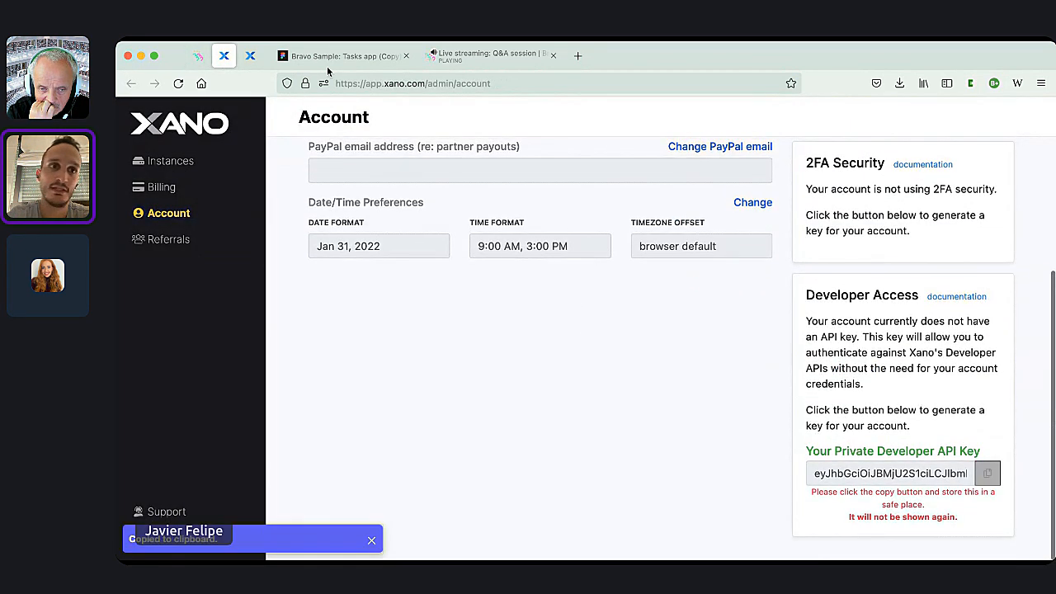
pyautogui.click(250, 56)
pyautogui.click(223, 56)
# Return to Bravo Studio, paste the Xano API key into the wizard and continue with the Free Instance.
pyautogui.click(197, 55)
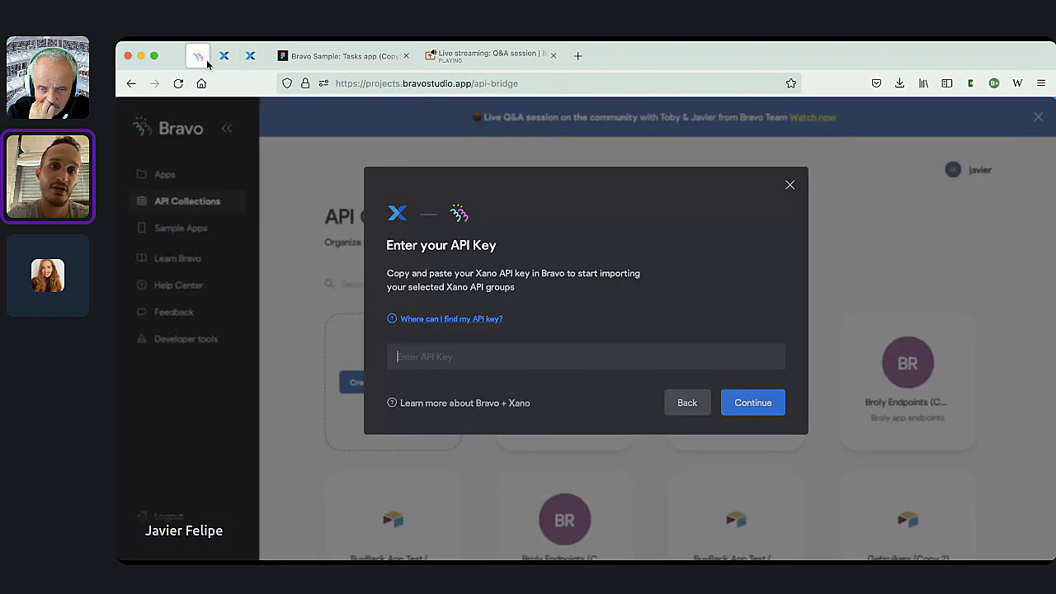
pyautogui.click(492, 352)
pyautogui.press('super+v')
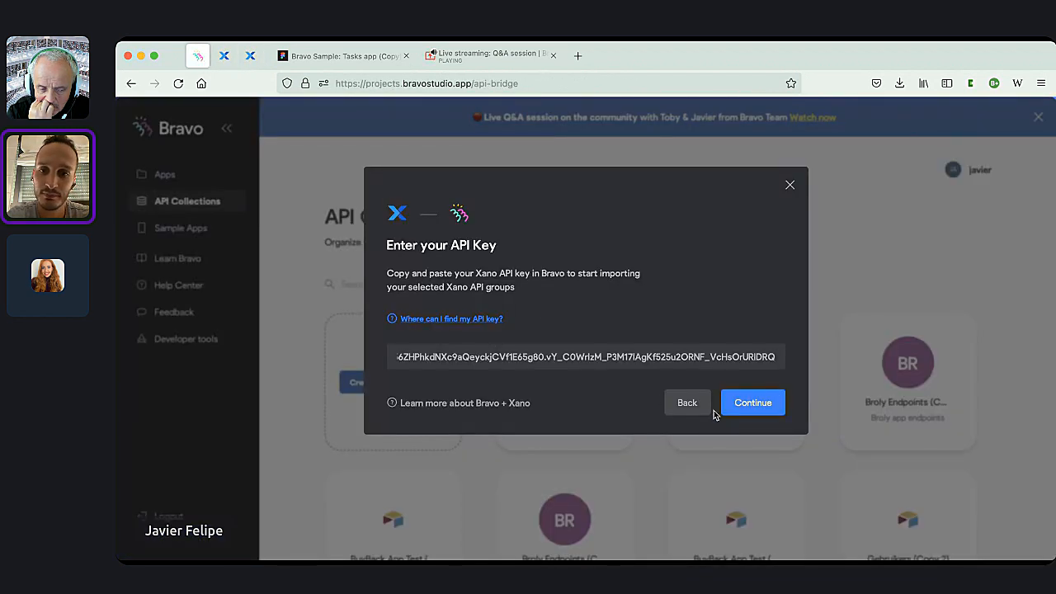
pyautogui.click(729, 406)
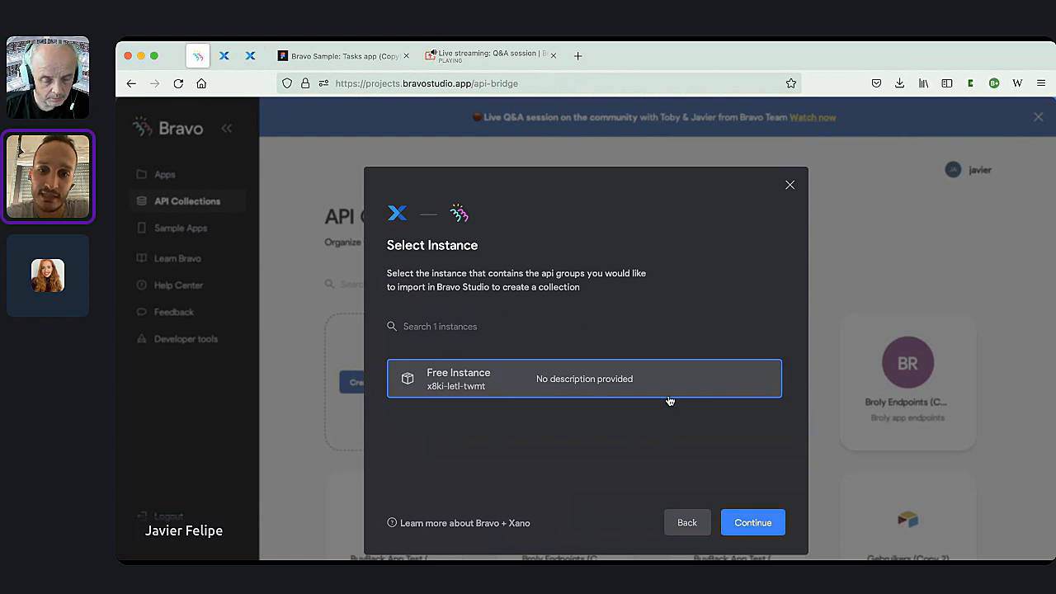
pyautogui.click(752, 514)
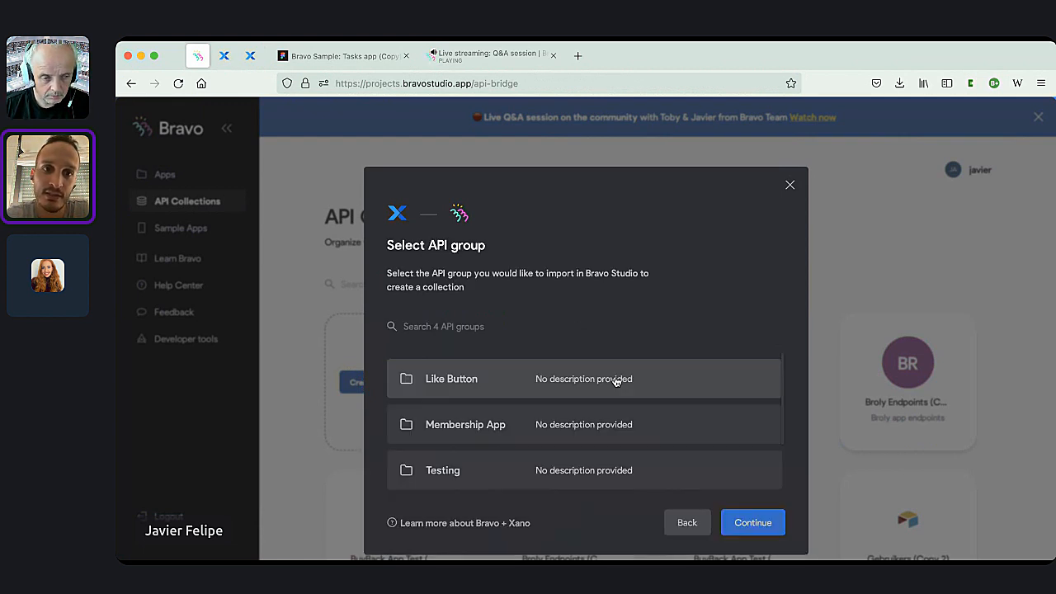
# Choose the World Cities API group for import and continue to its endpoints.
pyautogui.scroll(-1, 566, 425)
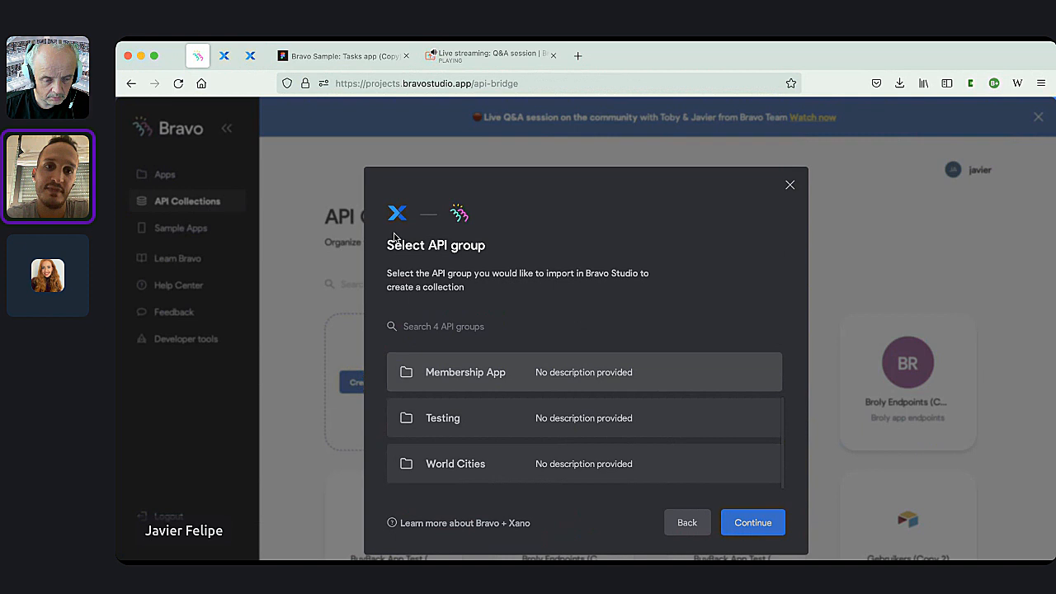
pyautogui.click(500, 478)
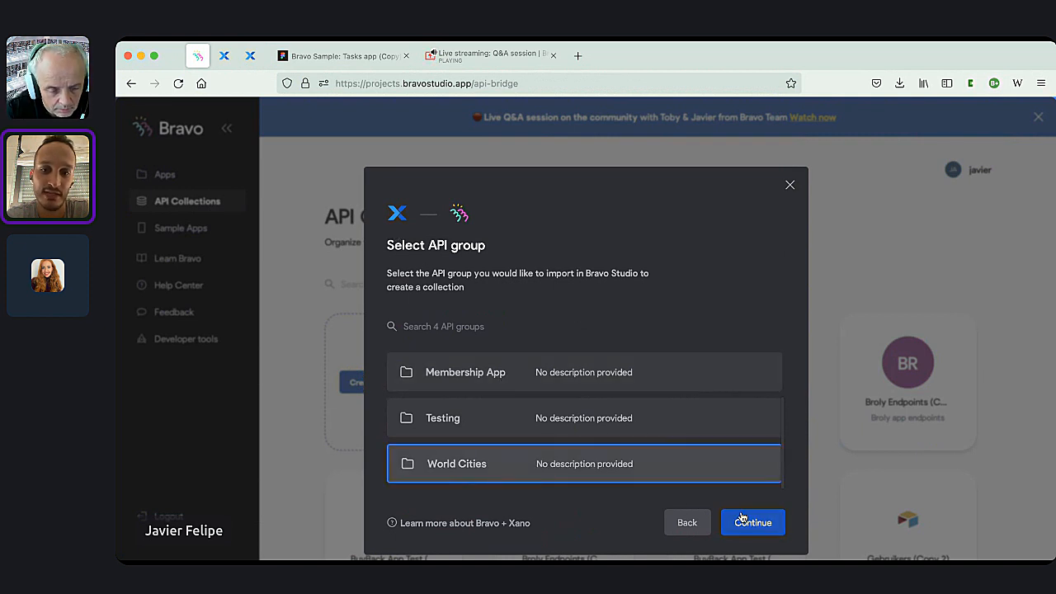
pyautogui.click(751, 523)
# Look through the available World Cities endpoints and select all of them for import.
pyautogui.scroll(-3, 614, 291)
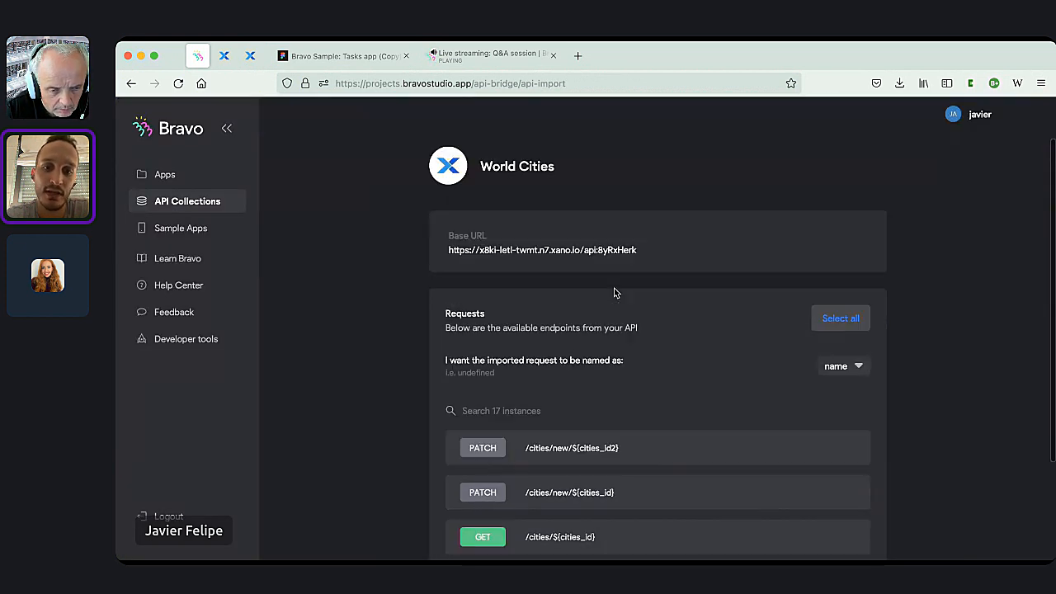
pyautogui.scroll(-1, 614, 290)
pyautogui.scroll(-10, 618, 373)
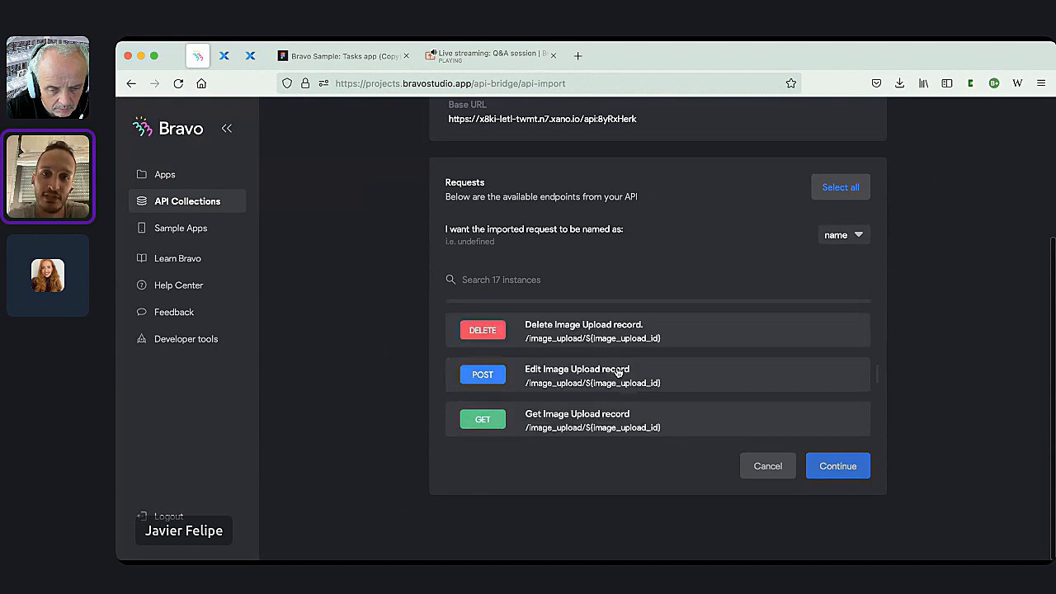
pyautogui.scroll(10, 617, 373)
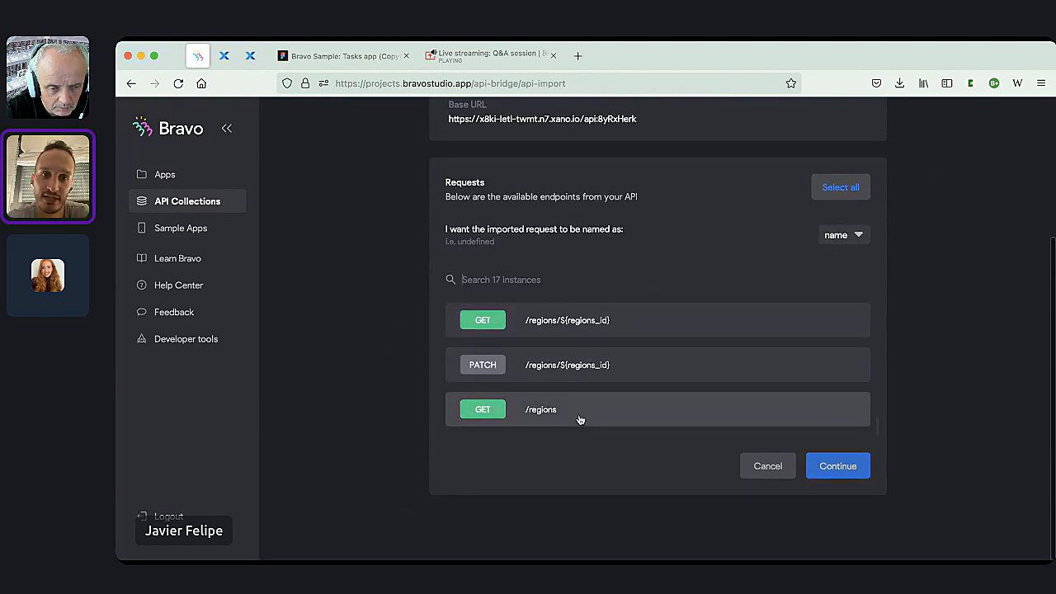
pyautogui.scroll(5, 580, 420)
pyautogui.scroll(-1, 587, 380)
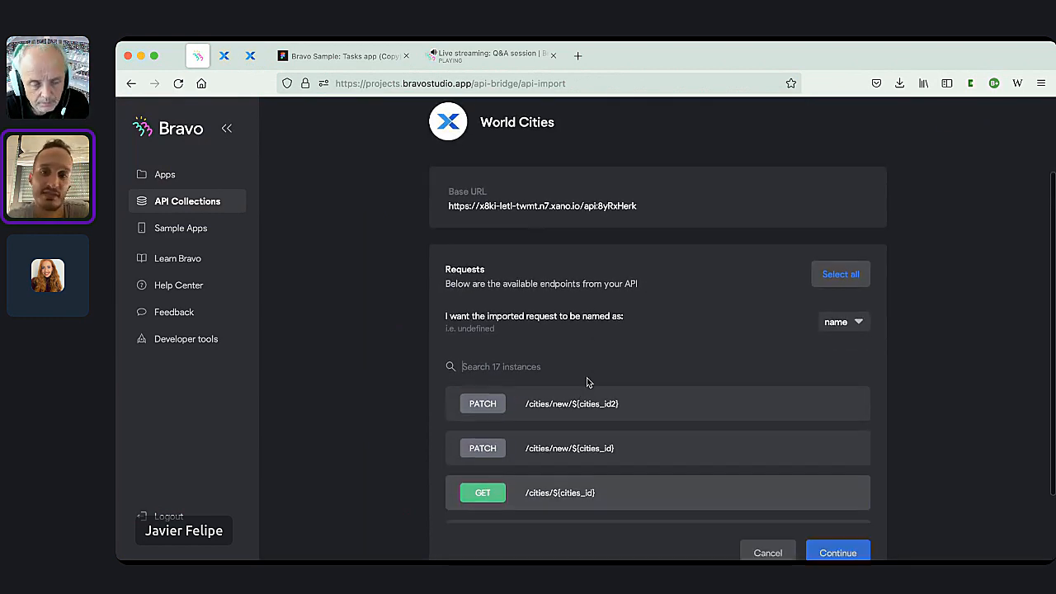
pyautogui.click(851, 264)
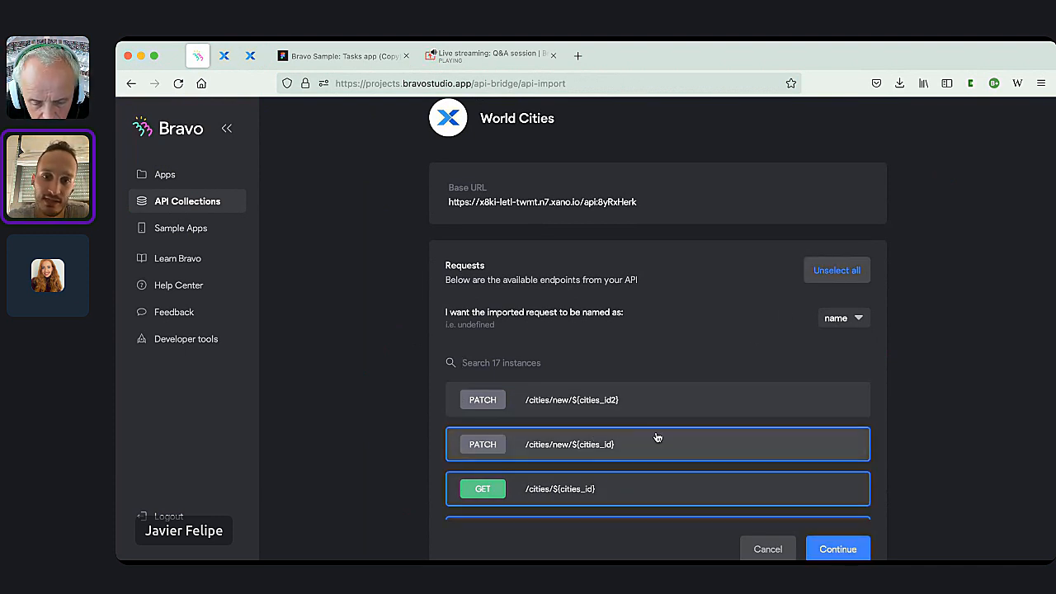
pyautogui.scroll(-2, 655, 438)
pyautogui.scroll(2, 658, 437)
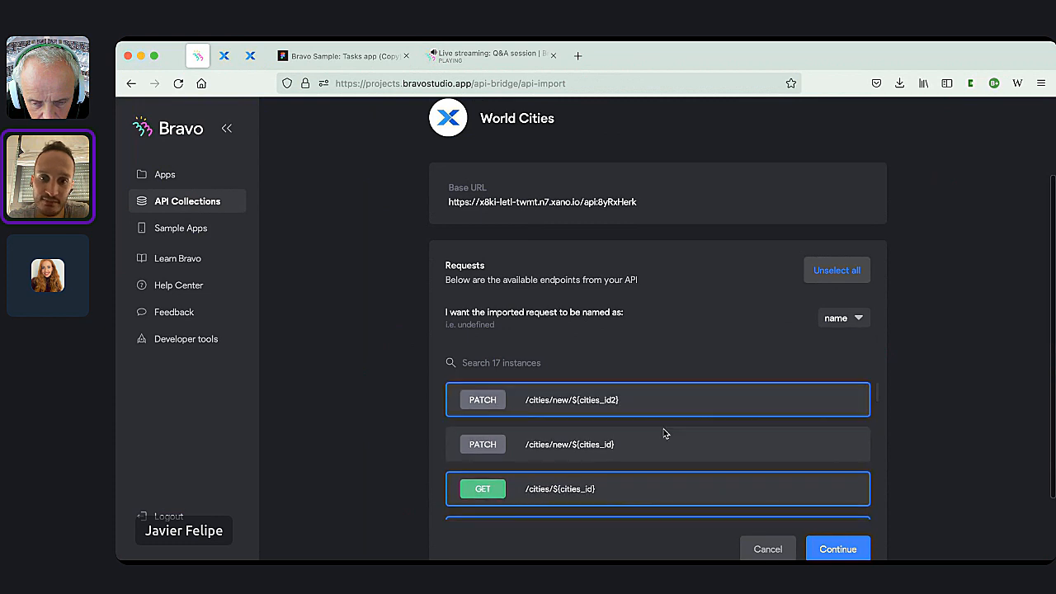
pyautogui.scroll(-1, 653, 311)
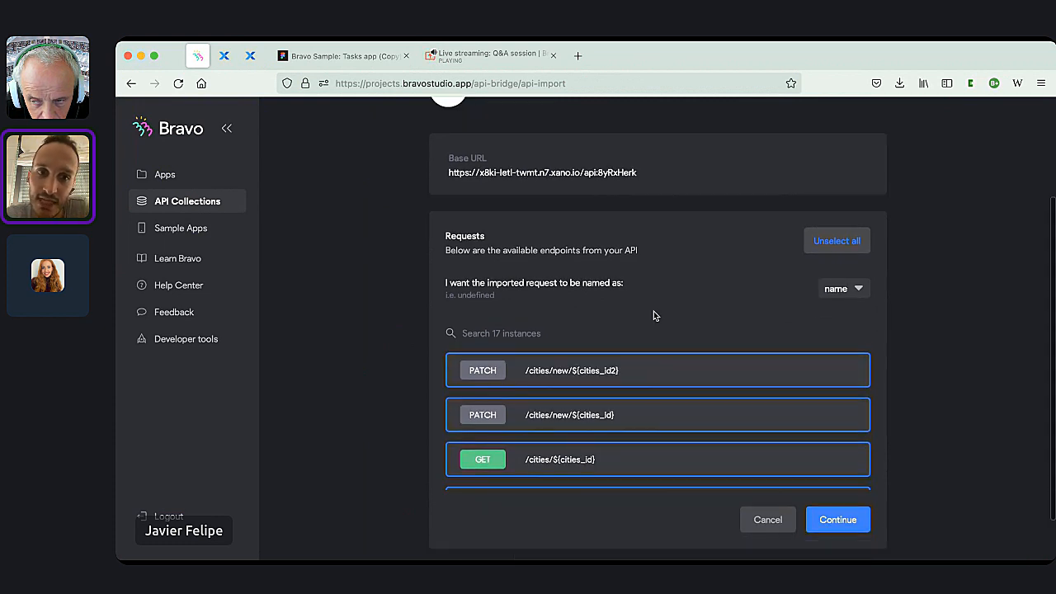
# Set the imported requests to be named by url and continue to import the collection.
pyautogui.click(859, 261)
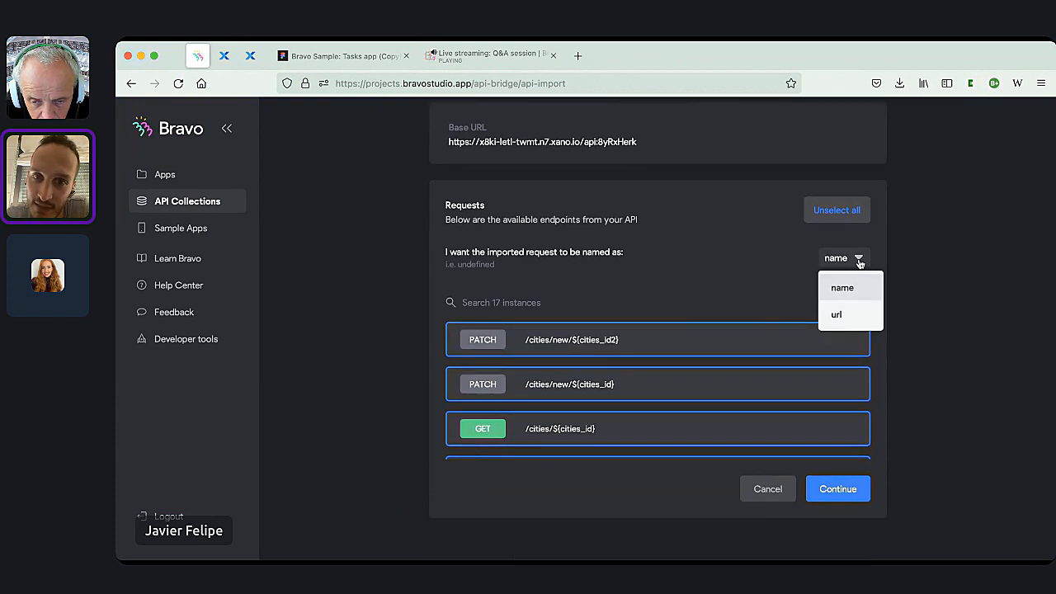
pyautogui.click(608, 280)
pyautogui.click(843, 257)
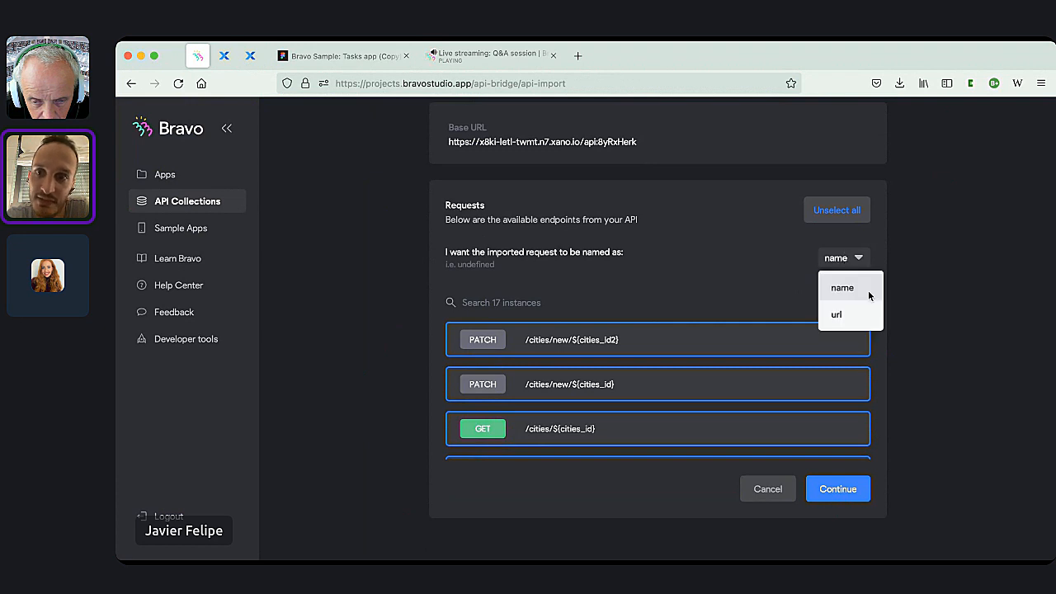
pyautogui.click(872, 310)
pyautogui.click(849, 262)
pyautogui.click(846, 282)
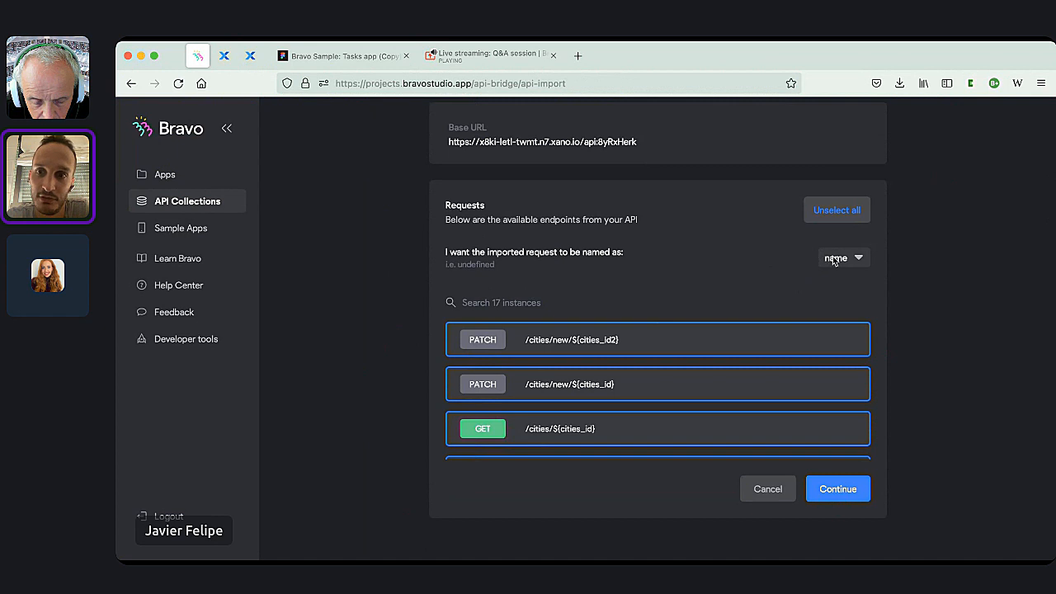
pyautogui.click(858, 263)
pyautogui.click(858, 311)
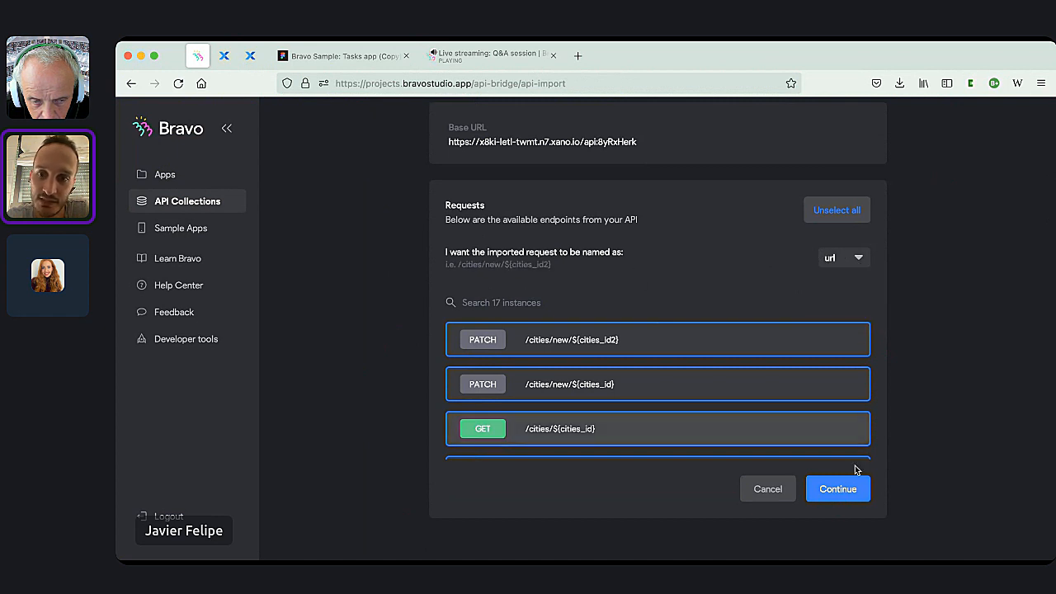
pyautogui.click(850, 491)
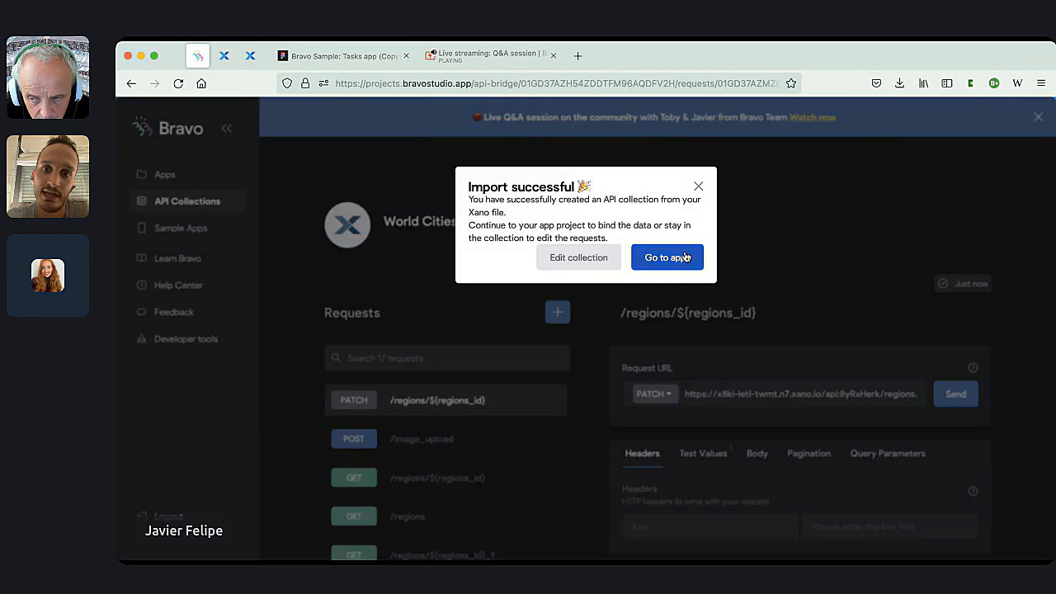
# Dismiss the import message and look through the World Cities collection's list of imported requests.
pyautogui.click(700, 186)
pyautogui.scroll(-3, 731, 330)
pyautogui.scroll(-5, 511, 371)
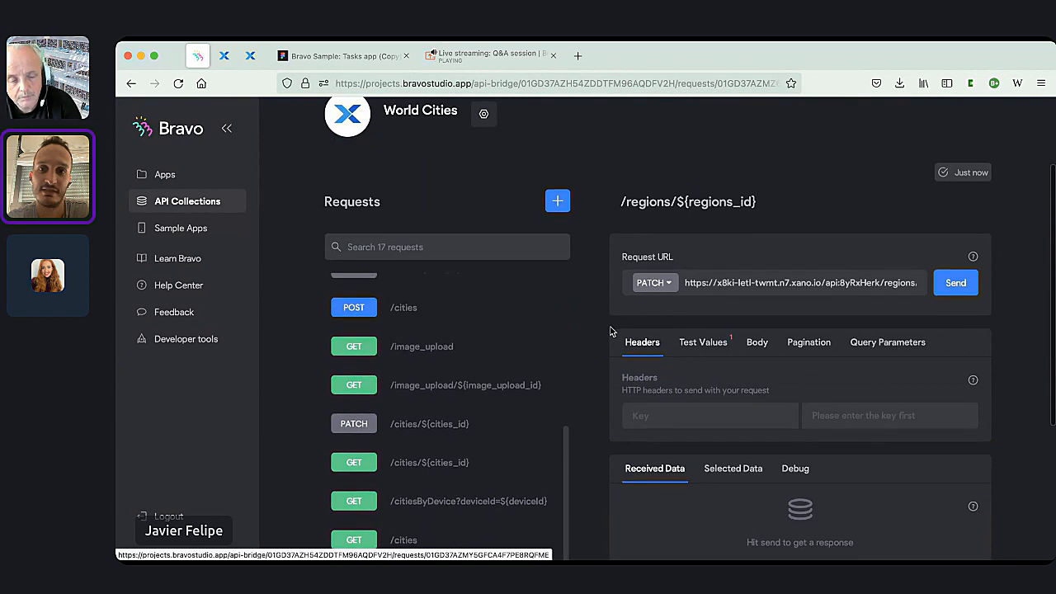
pyautogui.scroll(-3, 503, 289)
pyautogui.scroll(10, 487, 347)
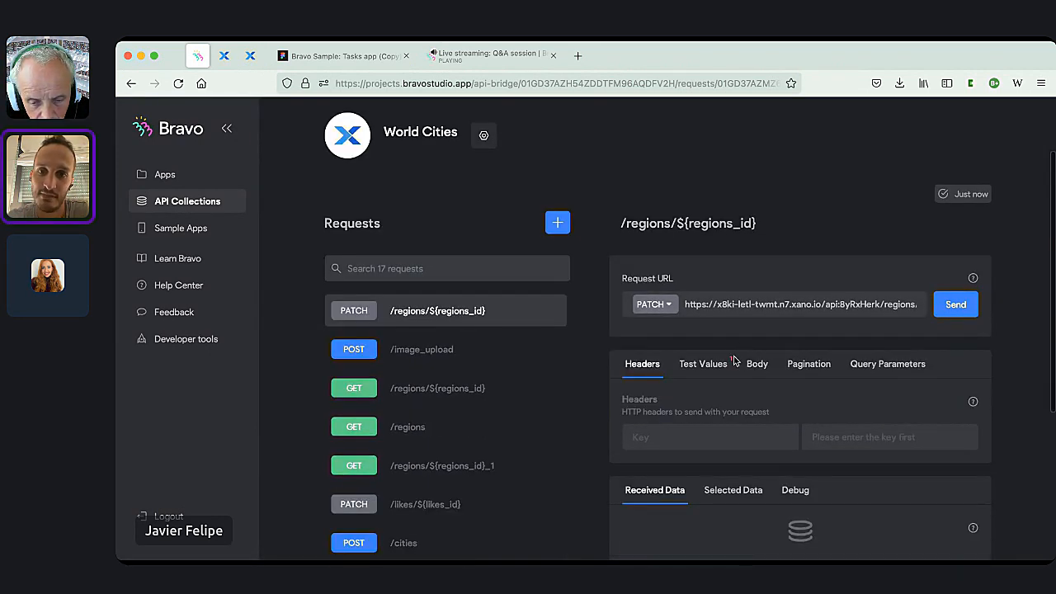
# Examine the test values of the PATCH /regions/${regions_id} request and return to its headers.
pyautogui.click(719, 366)
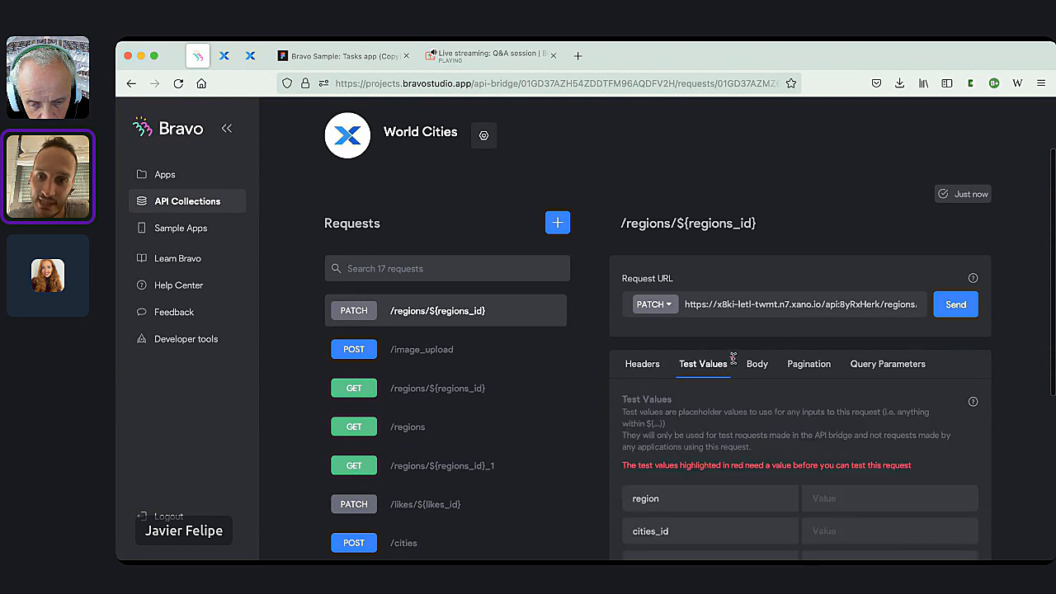
pyautogui.scroll(-1, 739, 331)
pyautogui.scroll(-3, 684, 521)
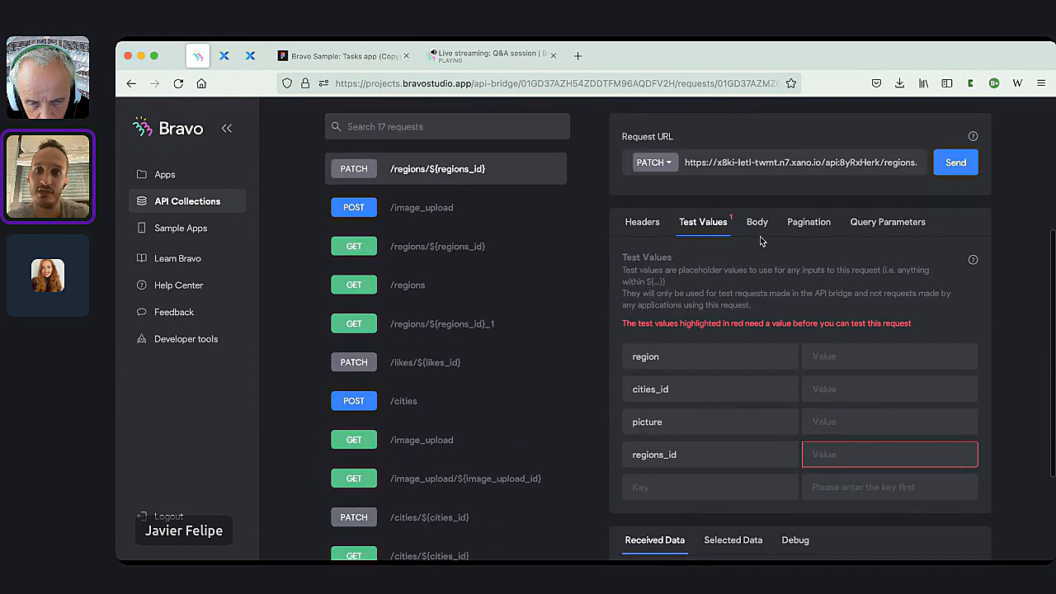
pyautogui.click(642, 229)
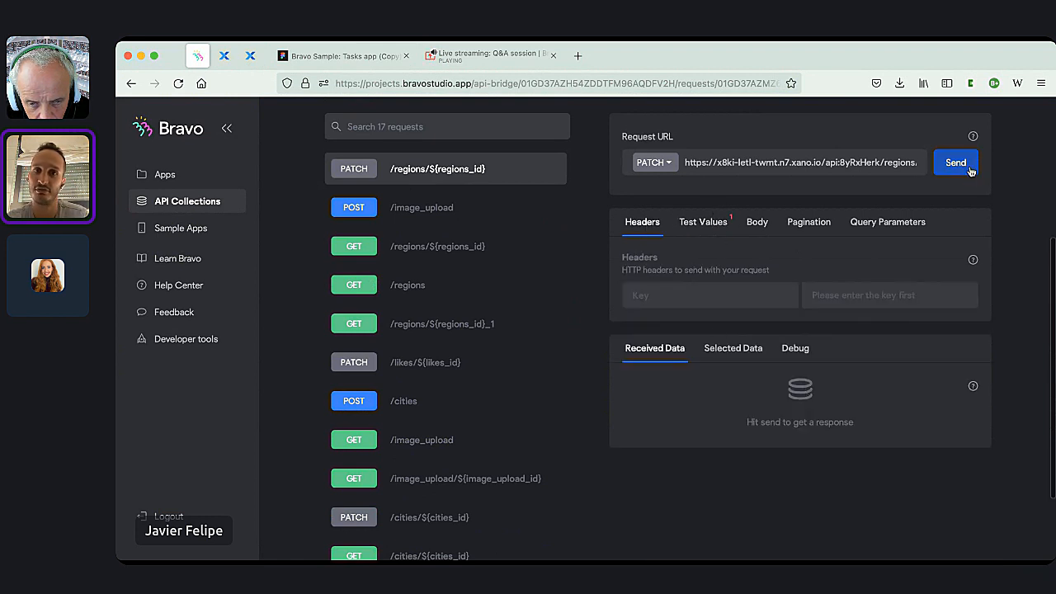
# Open the GET /regions request and send it to get a response.
pyautogui.click(459, 281)
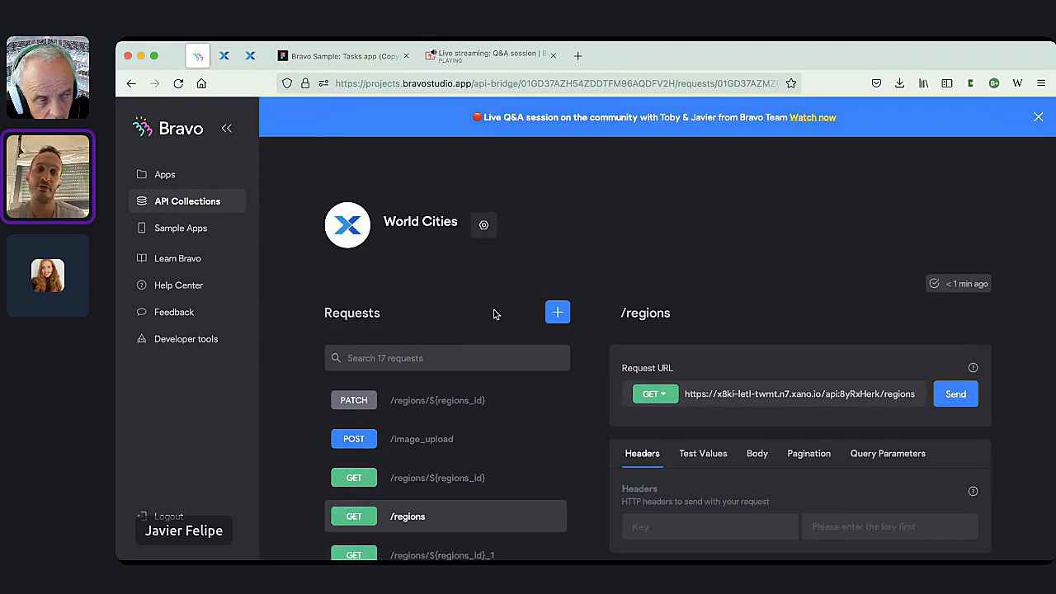
pyautogui.scroll(-2, 496, 312)
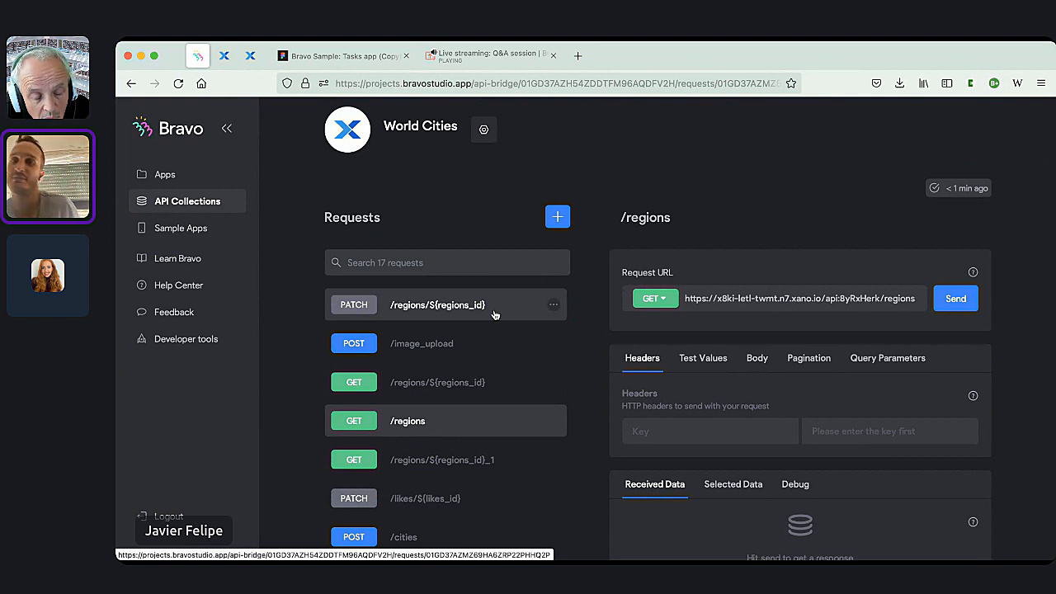
pyautogui.scroll(-2, 494, 315)
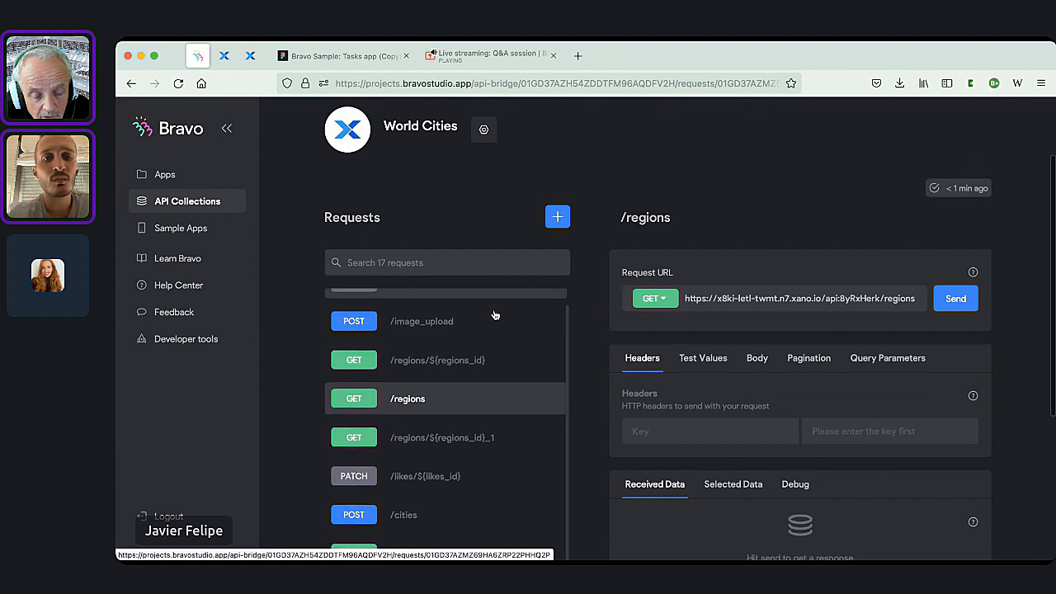
pyautogui.scroll(-2, 591, 357)
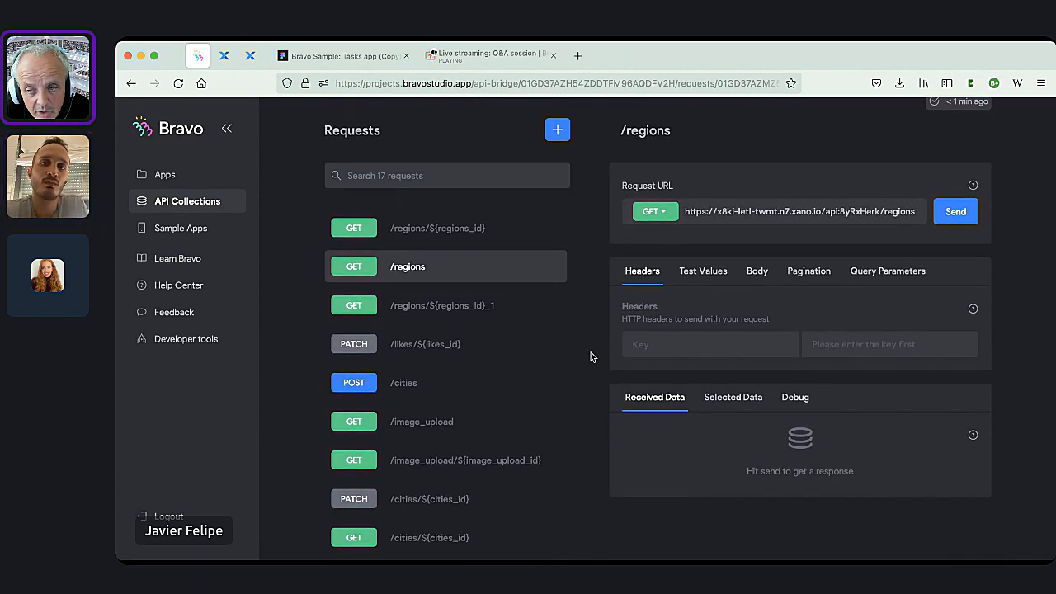
pyautogui.scroll(-1, 591, 353)
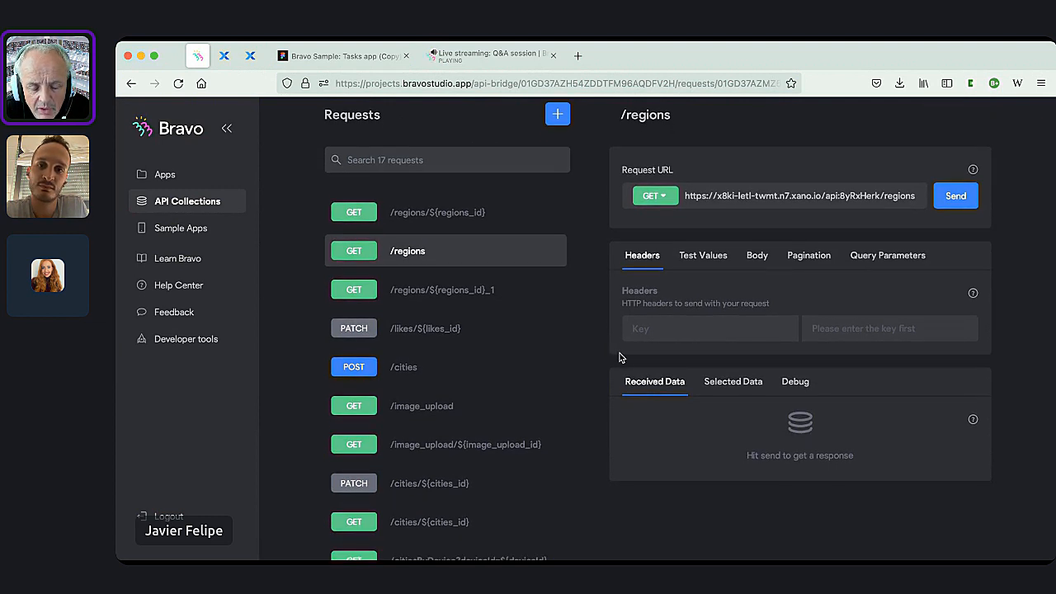
pyautogui.click(938, 204)
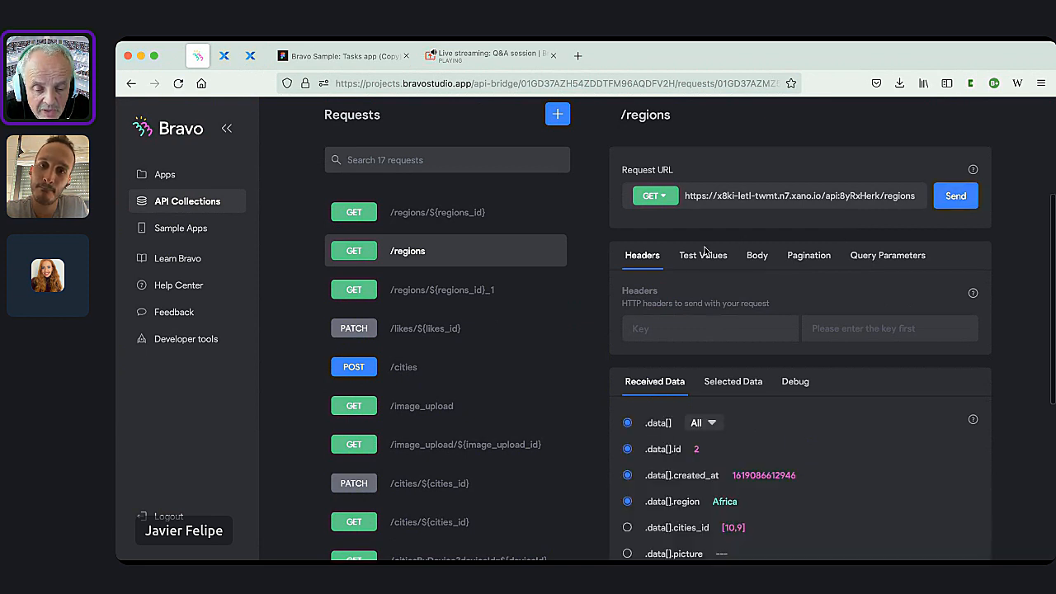
# Check the selected data of the GET /regions response and return to the received data.
pyautogui.scroll(-1, 685, 330)
pyautogui.click(716, 326)
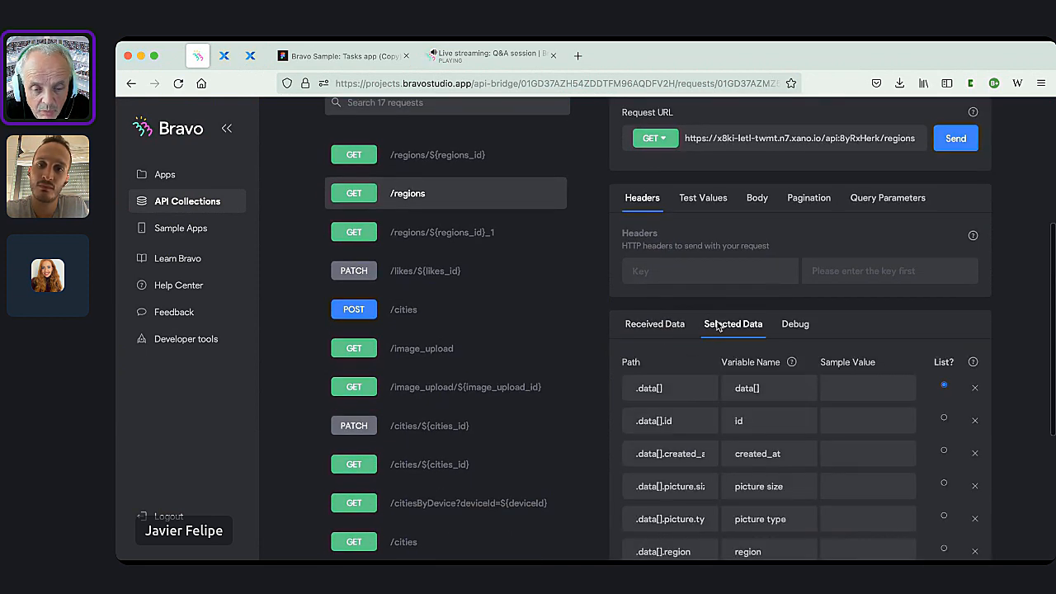
pyautogui.click(667, 325)
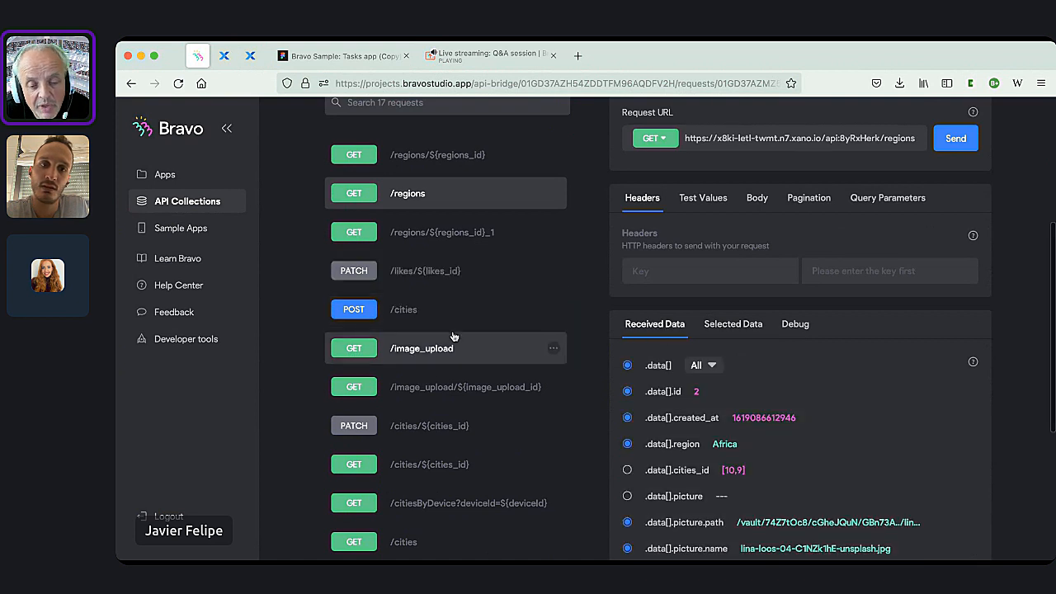
# Open the GET /image_upload request and check its selected data and received data.
pyautogui.click(455, 353)
pyautogui.click(741, 453)
pyautogui.scroll(-2, 741, 453)
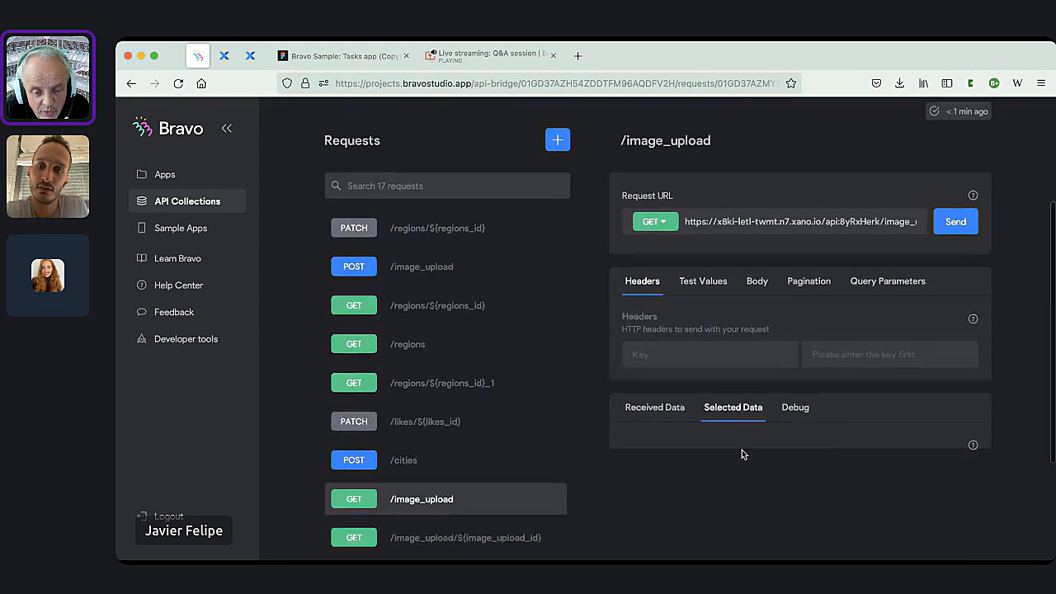
pyautogui.click(668, 400)
pyautogui.scroll(1, 632, 320)
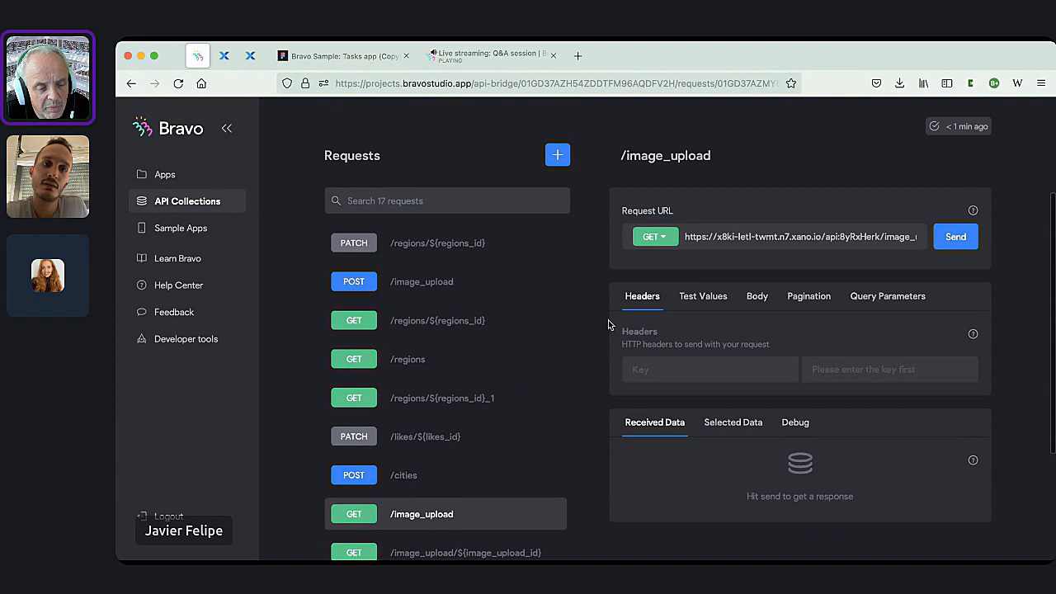
# Open the POST /image_upload request and check its test values, body, headers and selected data.
pyautogui.click(471, 285)
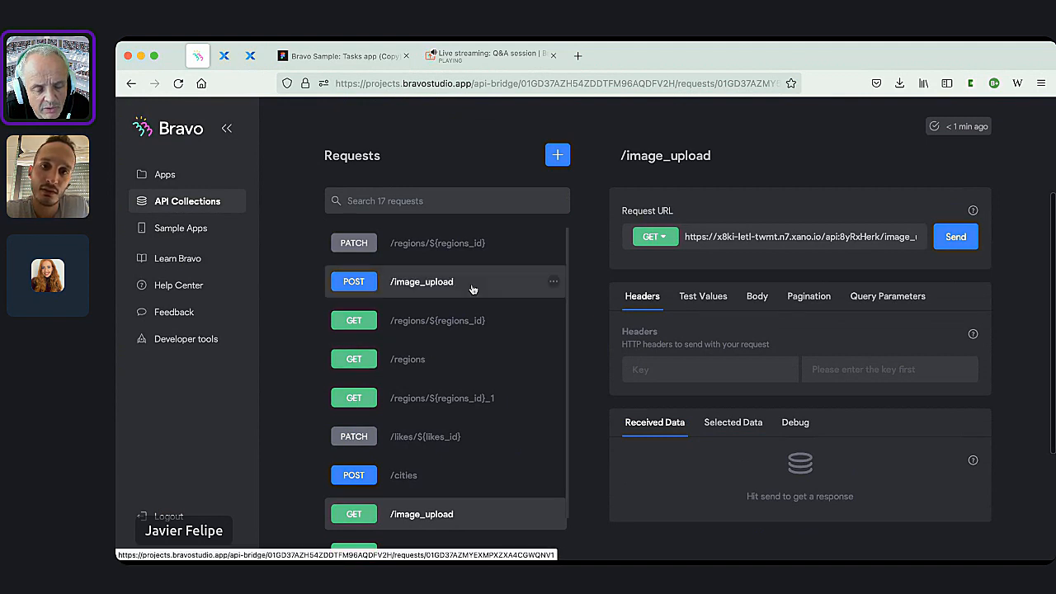
pyautogui.scroll(-5, 745, 338)
pyautogui.scroll(-1, 743, 338)
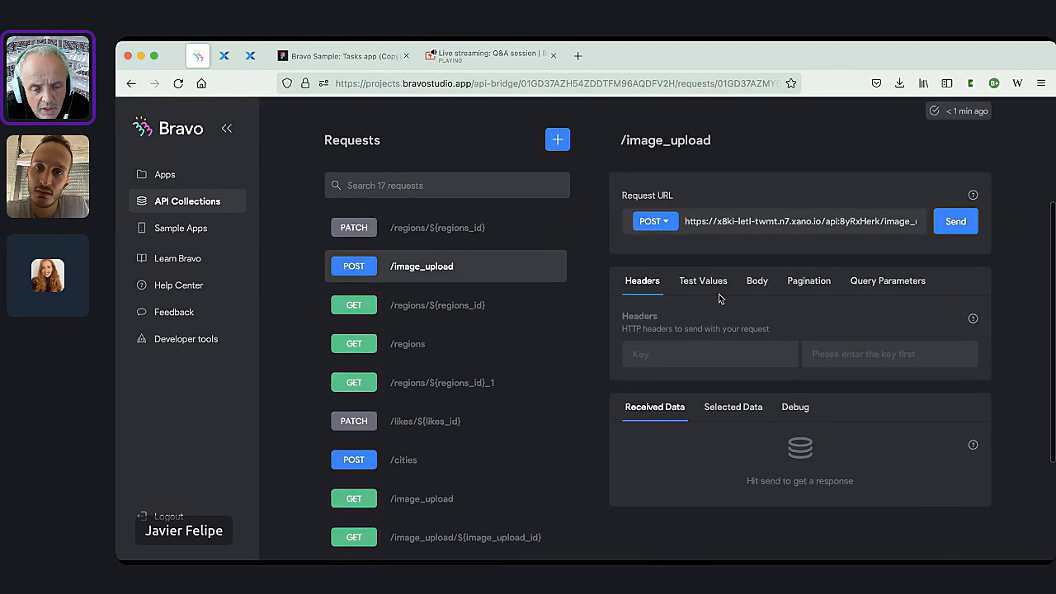
pyautogui.click(714, 283)
pyautogui.click(648, 283)
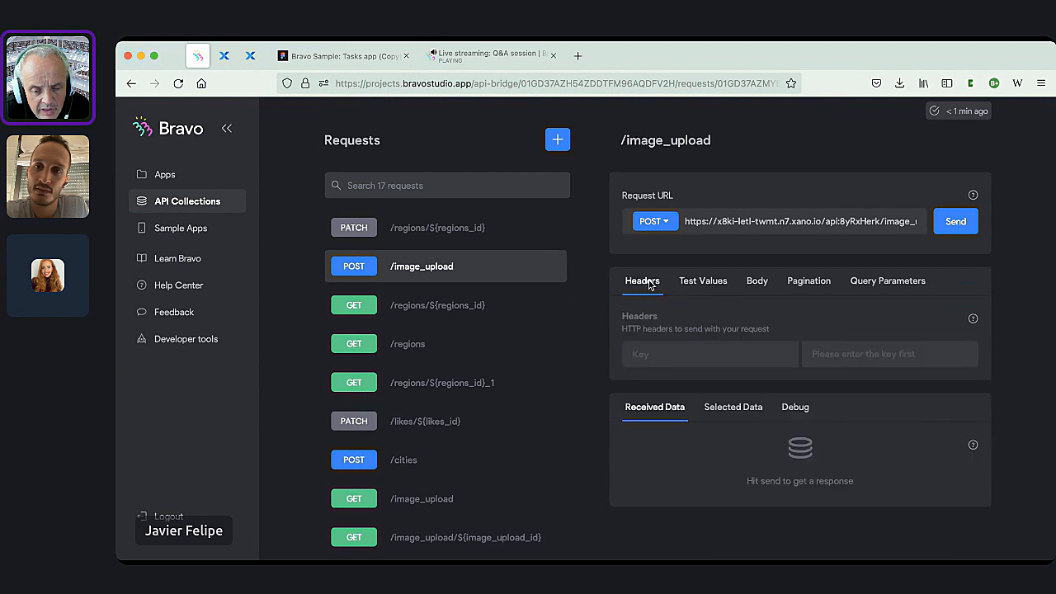
pyautogui.click(759, 282)
pyautogui.click(641, 287)
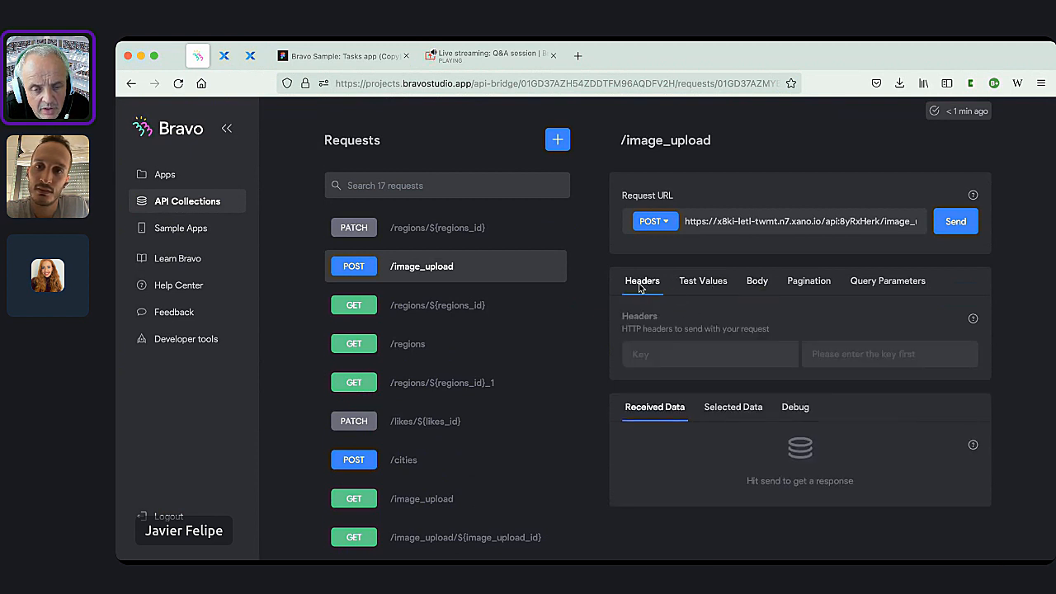
pyautogui.click(733, 417)
pyautogui.click(673, 411)
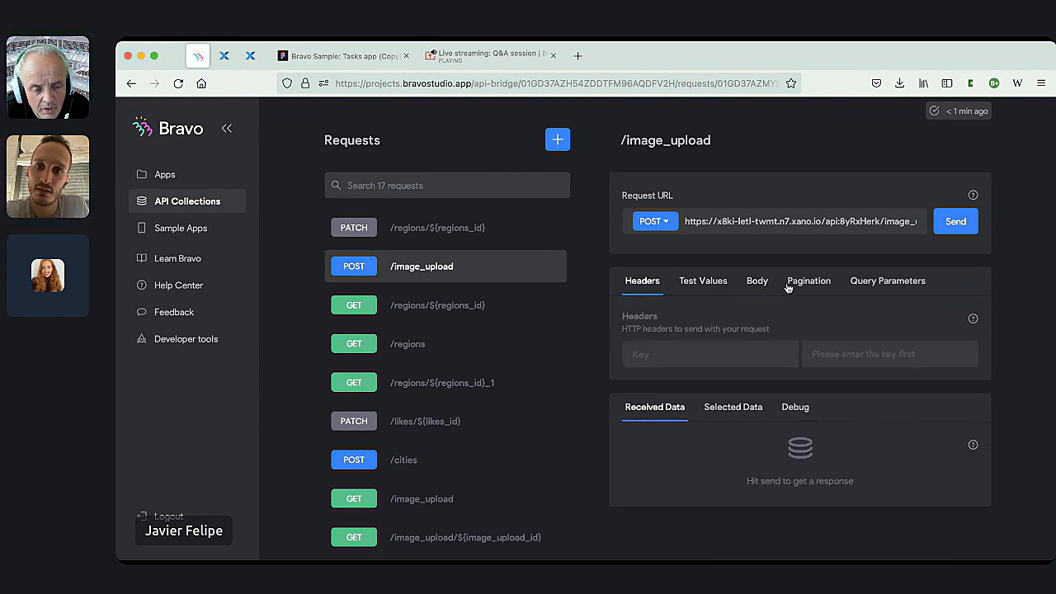
pyautogui.scroll(1, 771, 285)
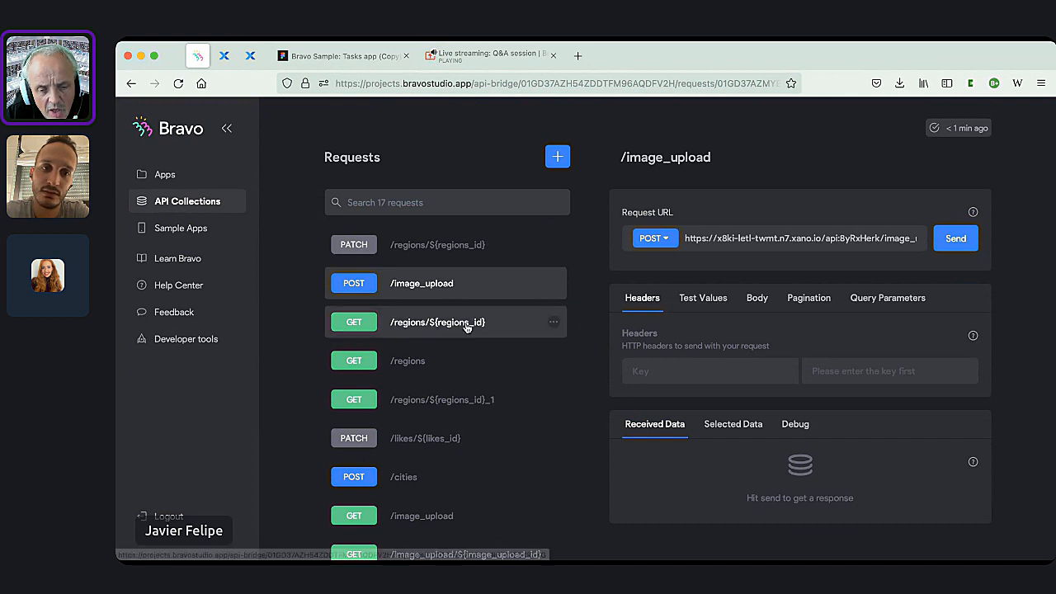
# Open the GET /regions request and look through the request list of the World Cities collection.
pyautogui.click(462, 362)
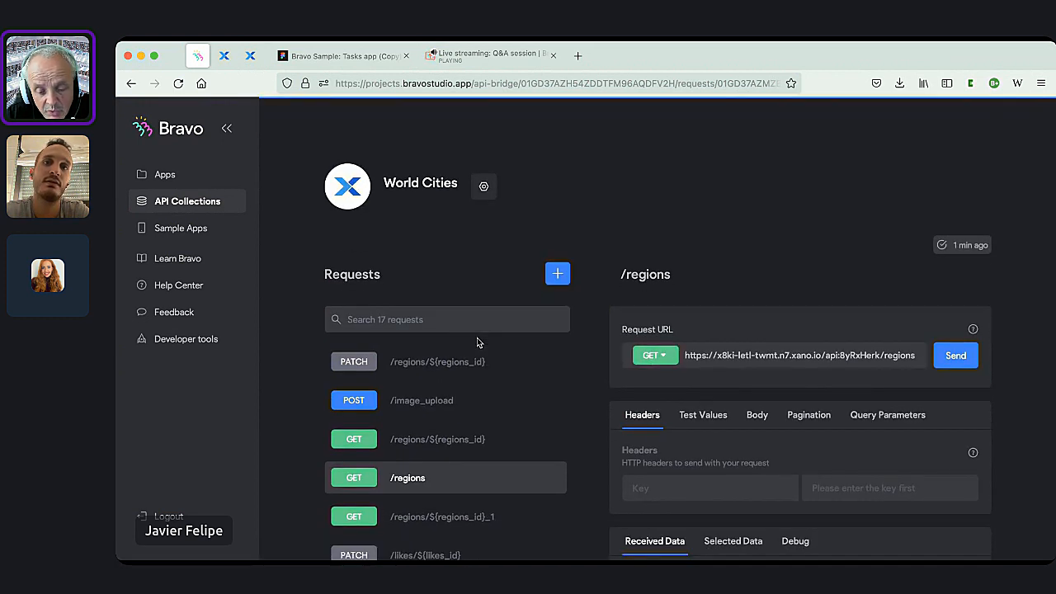
pyautogui.scroll(-2, 477, 338)
pyautogui.scroll(-2, 478, 343)
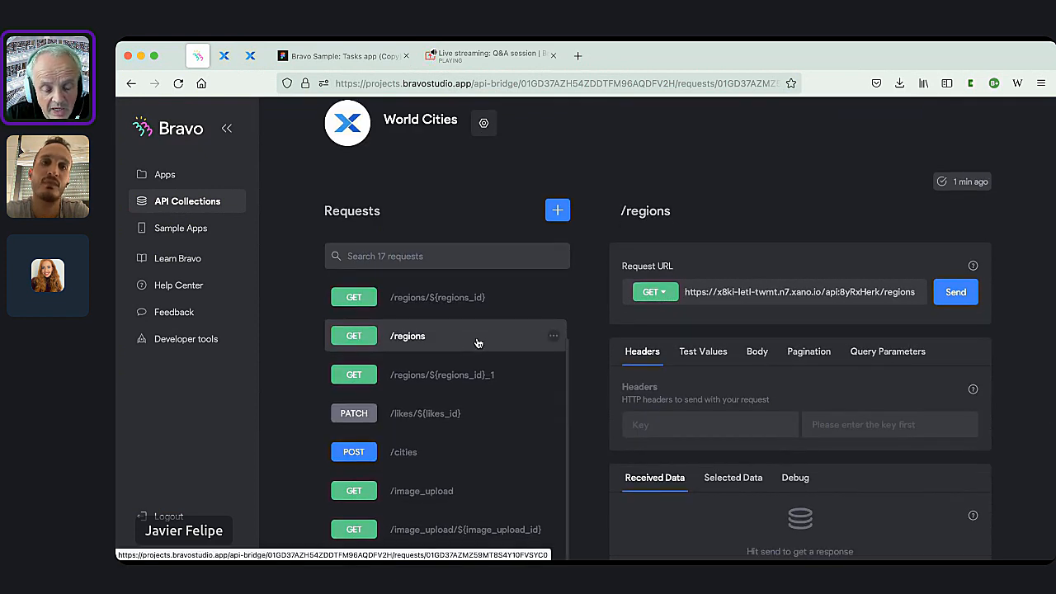
pyautogui.scroll(-4, 581, 293)
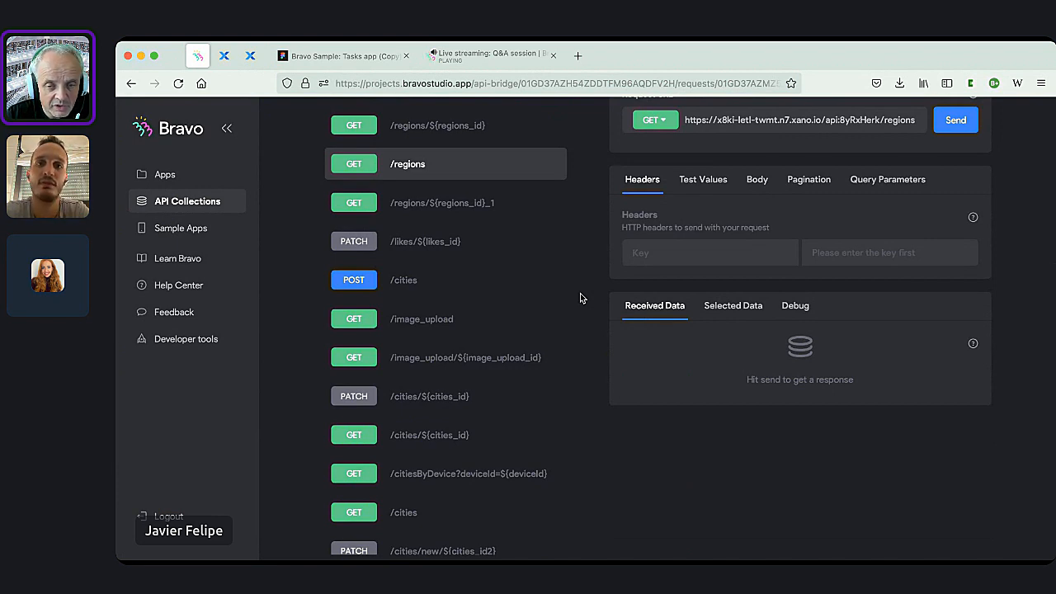
pyautogui.scroll(-2, 580, 293)
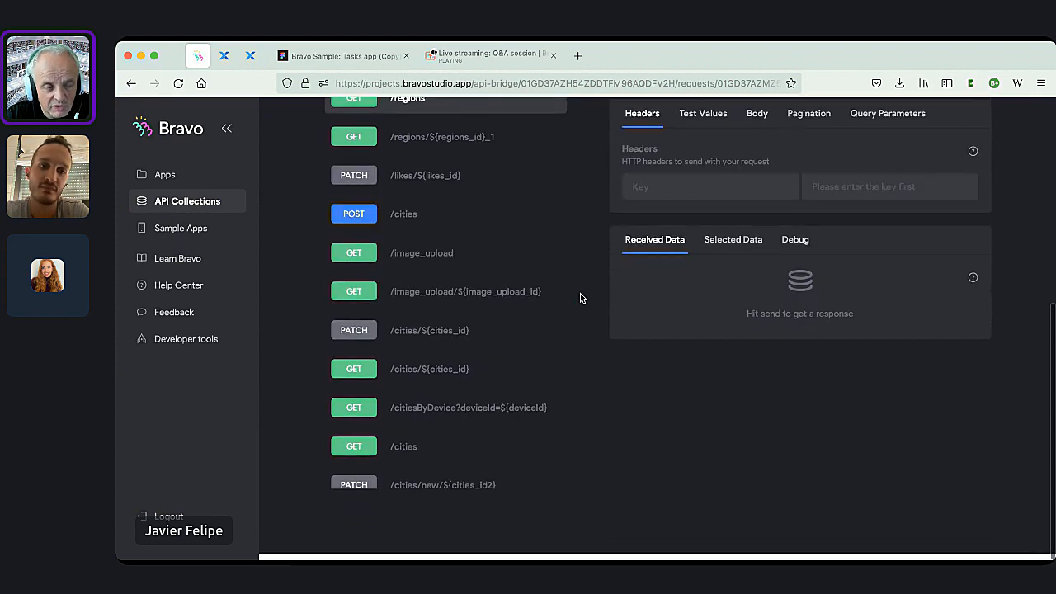
pyautogui.scroll(-4, 506, 335)
pyautogui.scroll(4, 581, 314)
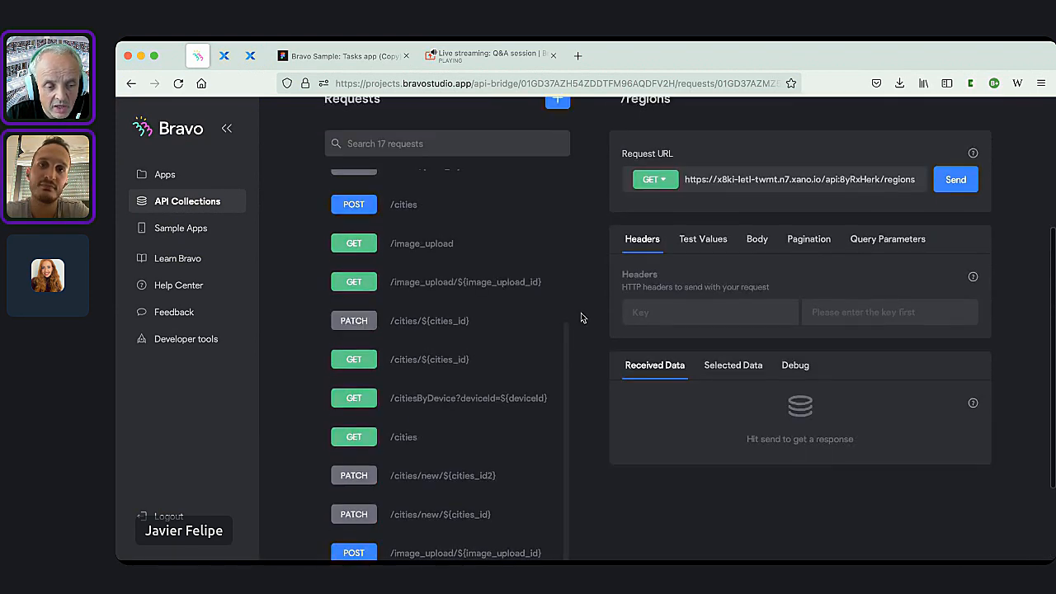
pyautogui.scroll(8, 537, 292)
pyautogui.scroll(-1, 545, 289)
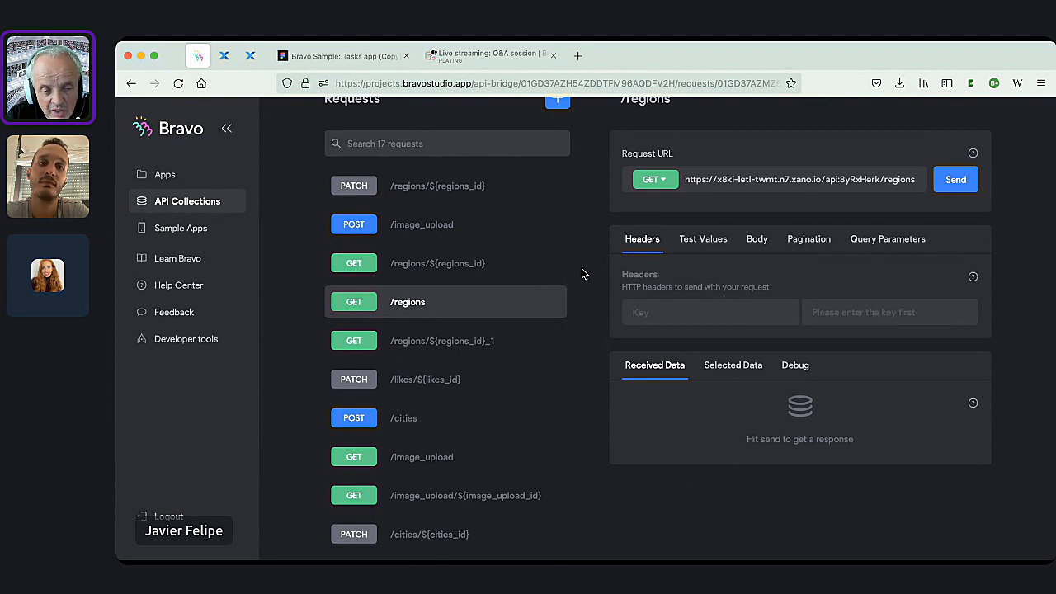
pyautogui.scroll(3, 581, 274)
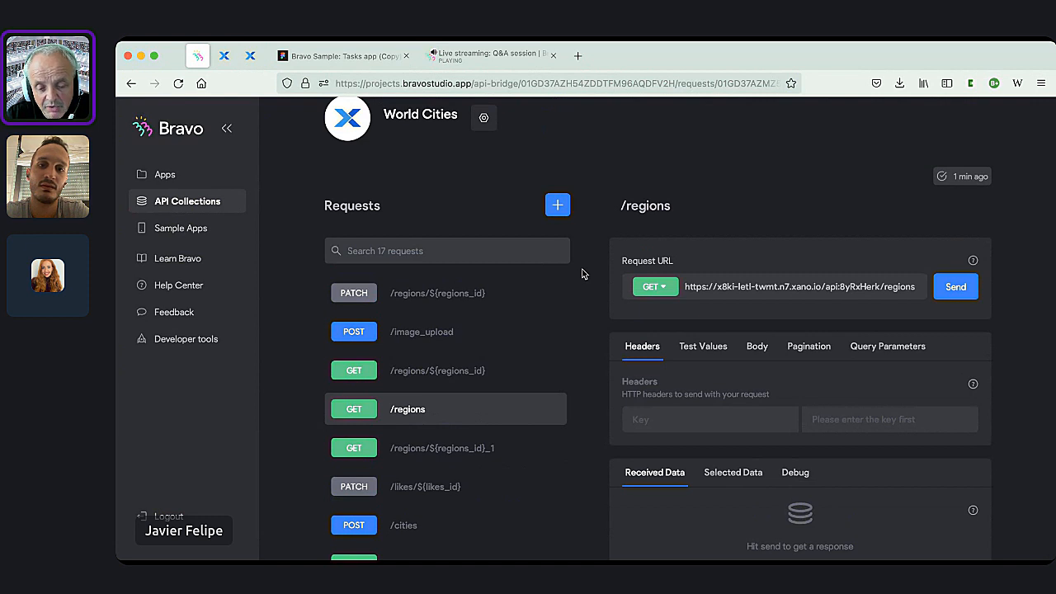
pyautogui.scroll(-2, 582, 276)
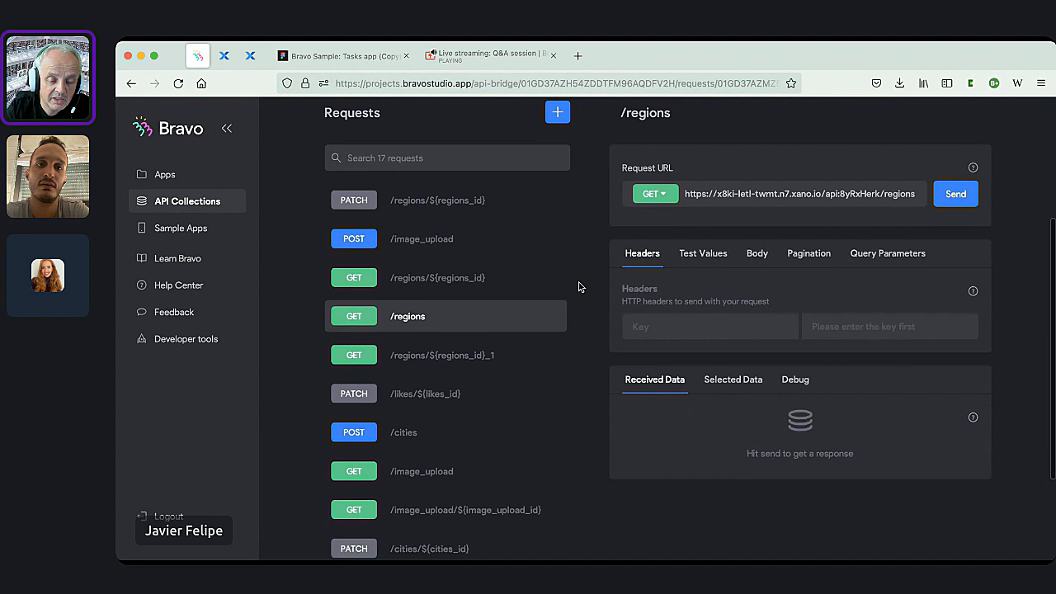
pyautogui.scroll(-1, 579, 286)
pyautogui.scroll(-2, 579, 286)
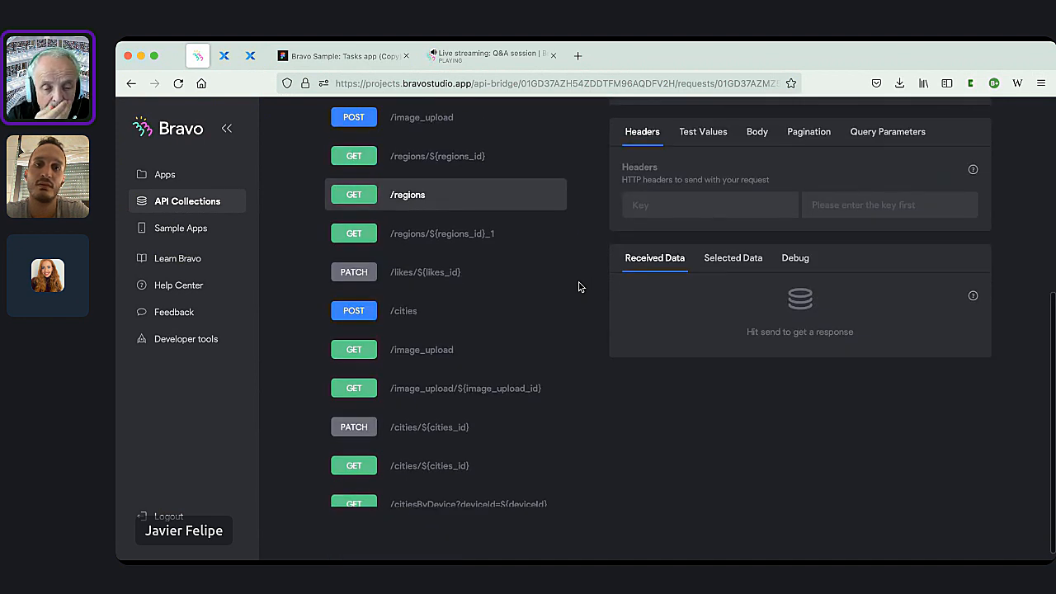
pyautogui.scroll(2, 580, 286)
pyautogui.scroll(5, 580, 286)
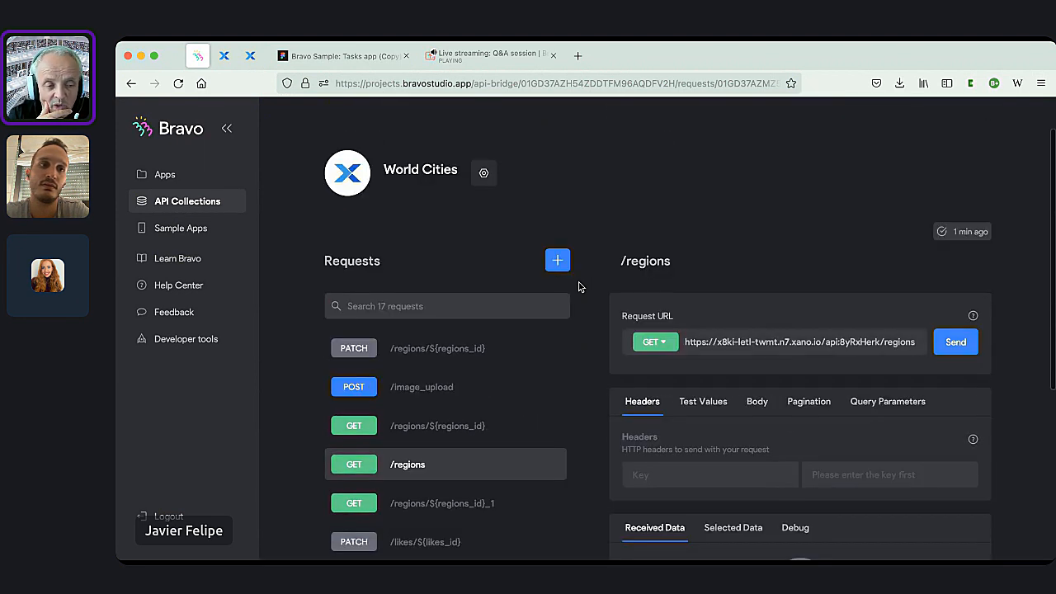